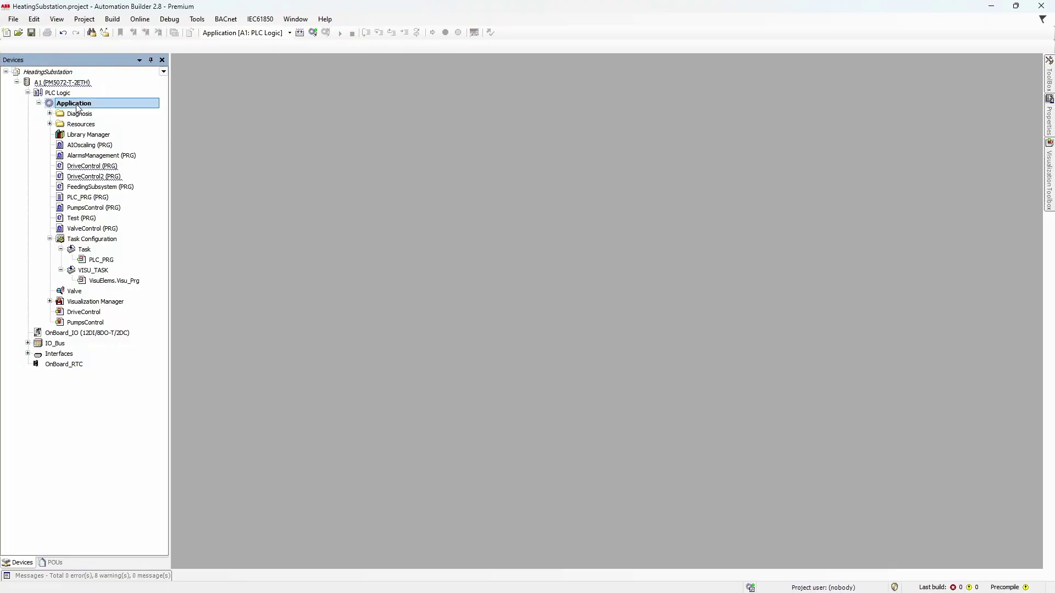
- Add a Symbol Configuration object with OPC UA support beneath the Application node
{"action": "right_click", "coordinate": [78, 107]}
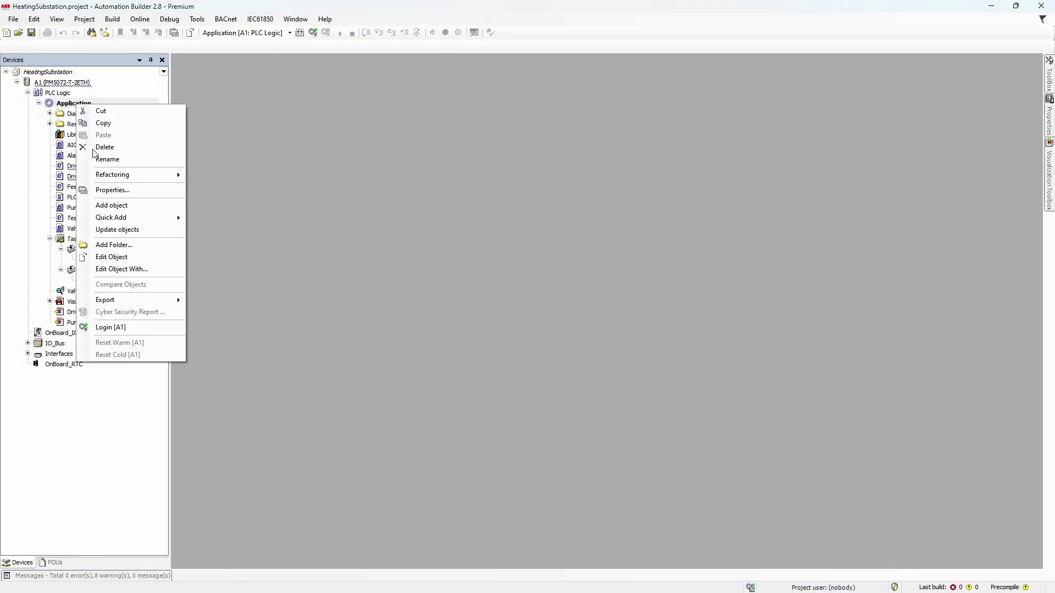
{"action": "left_click", "coordinate": [141, 210]}
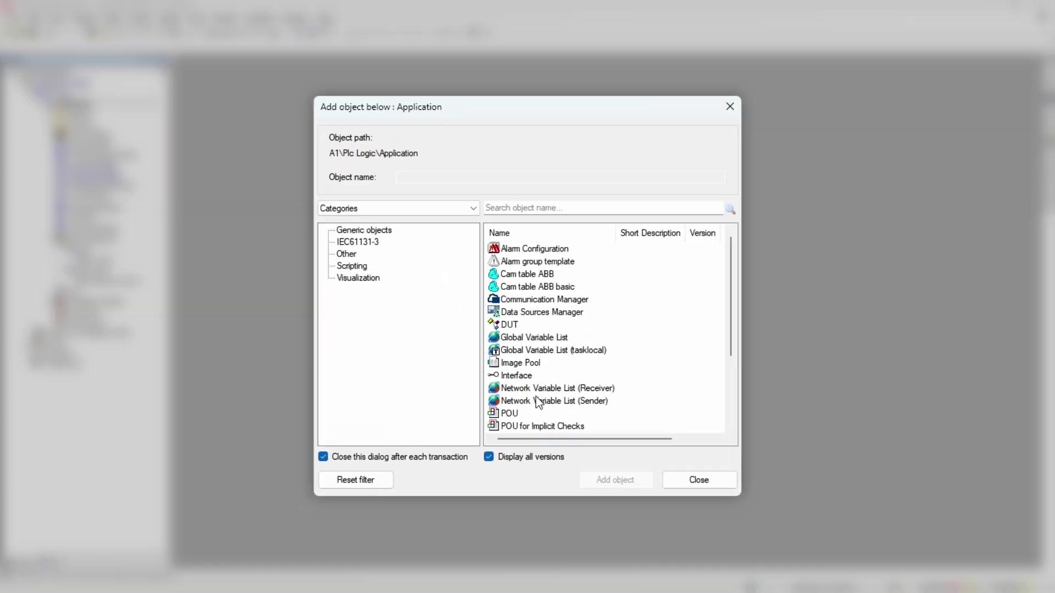
{"action": "scroll", "coordinate": [701, 336], "scroll_direction": "down", "scroll_amount": 3}
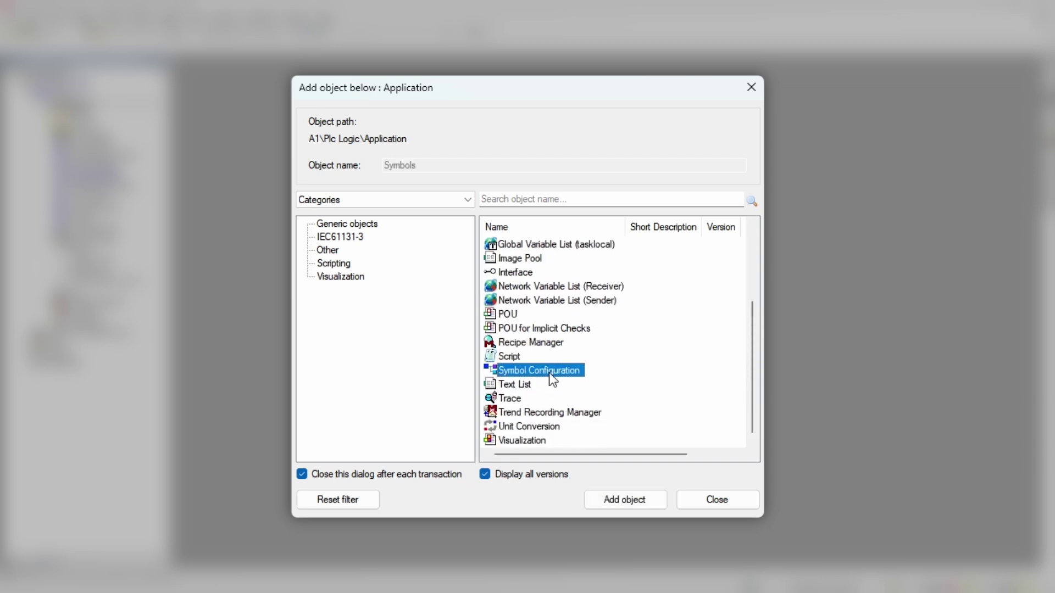
{"action": "left_click", "coordinate": [620, 505]}
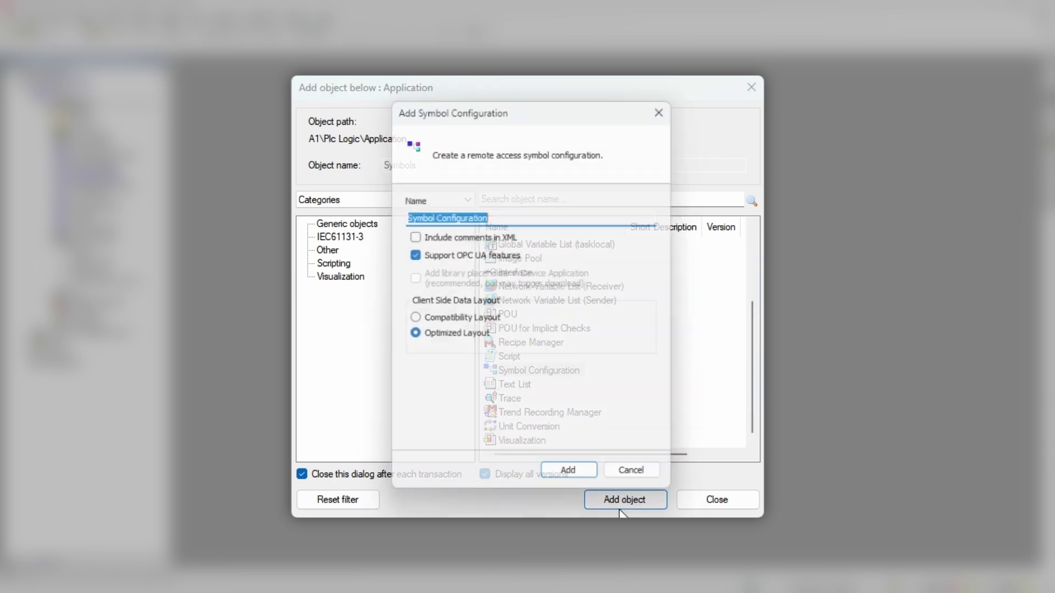
{"action": "left_click", "coordinate": [578, 477]}
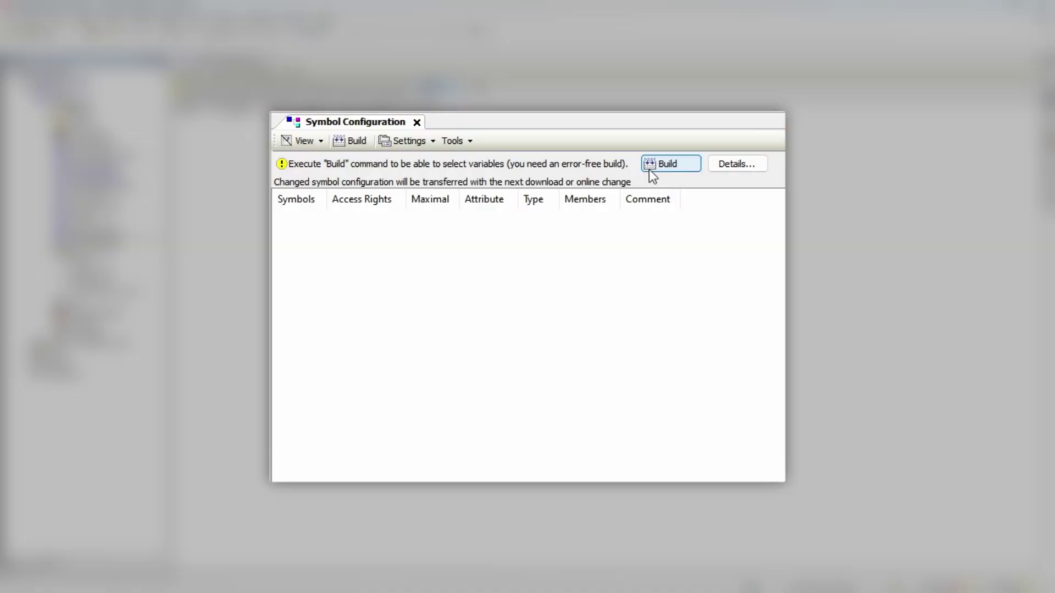
- Build the Symbol Configuration to list the variable groups AIOscaling through ValveControl
{"action": "left_click", "coordinate": [651, 164]}
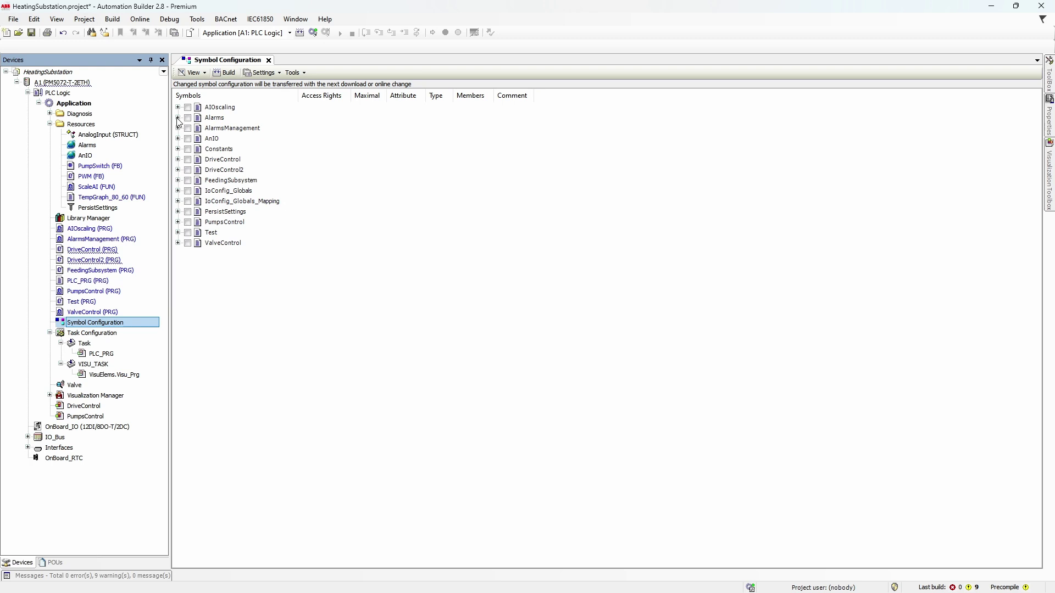
- Expand Alarms and tick all seven BOOL variables, xDrive2ConnectionFault through xVSDFault
{"action": "left_click", "coordinate": [178, 117]}
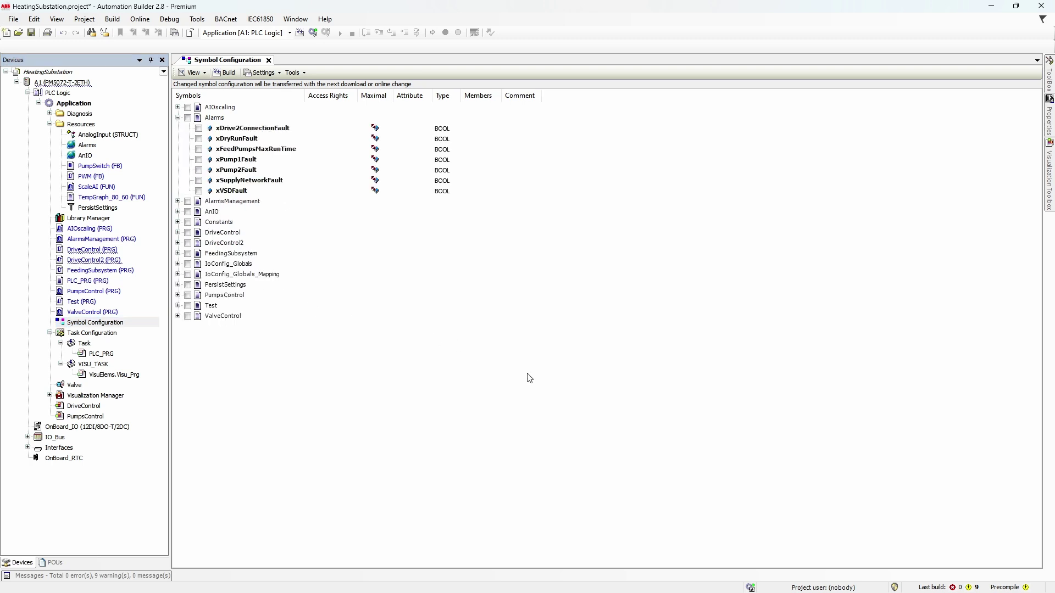
{"action": "left_click", "coordinate": [199, 129]}
{"action": "left_click", "coordinate": [200, 139]}
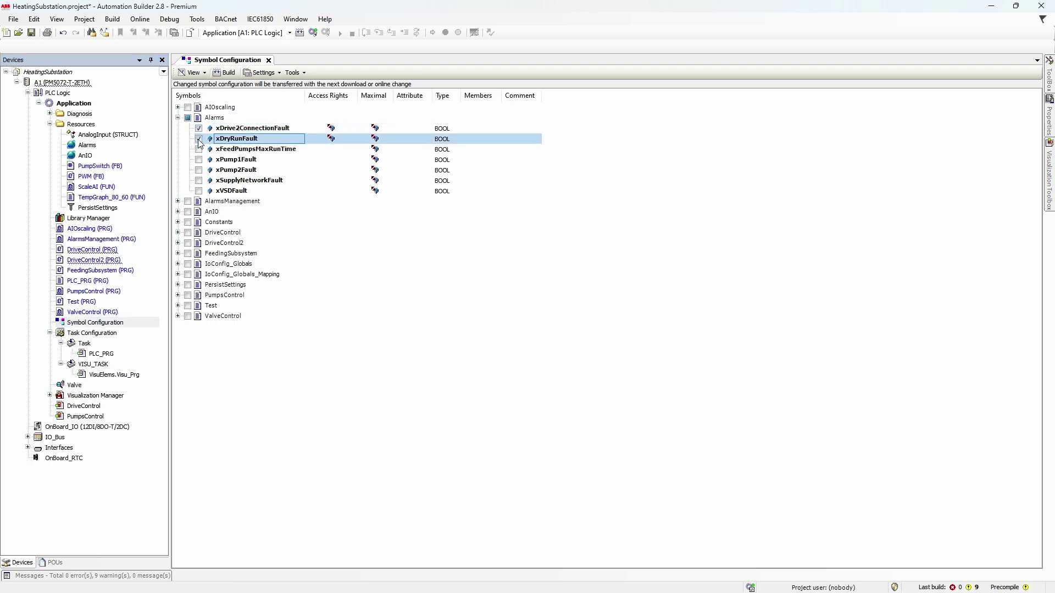
{"action": "left_click", "coordinate": [188, 118]}
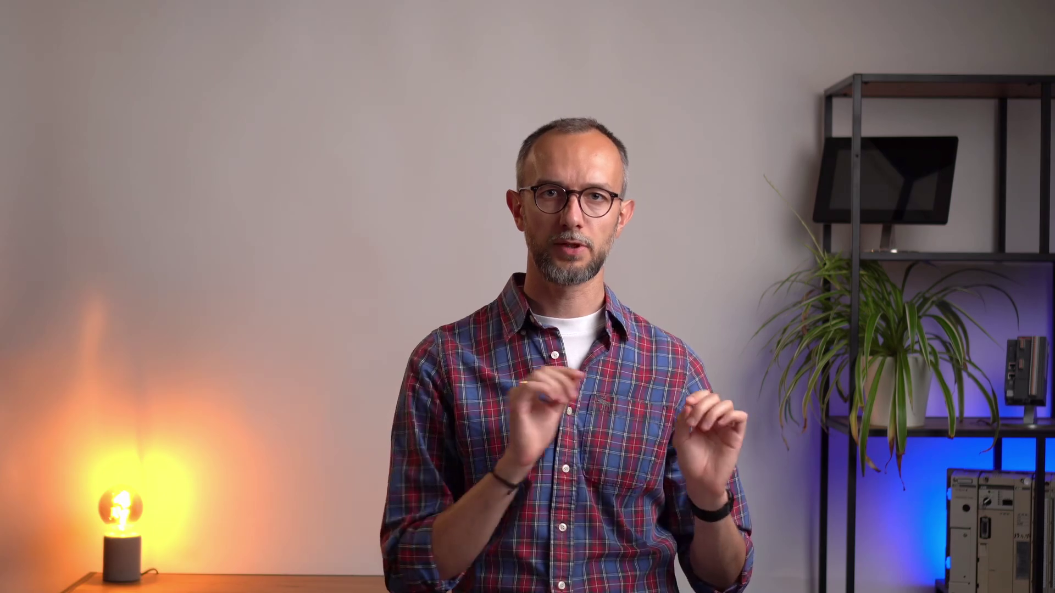
{"action": "left_click", "coordinate": [59, 72]}
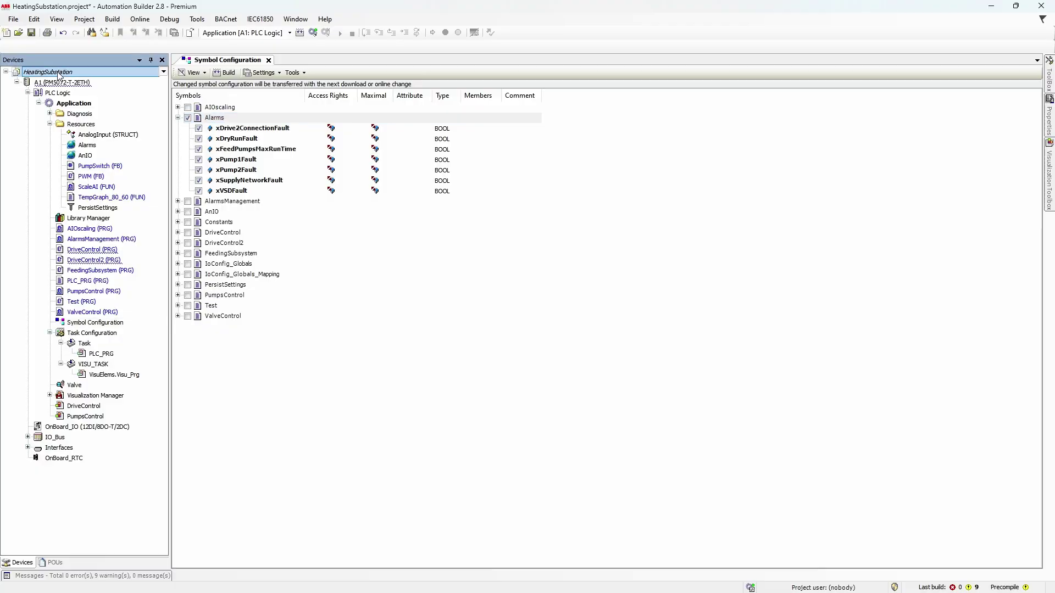
{"action": "right_click", "coordinate": [59, 75]}
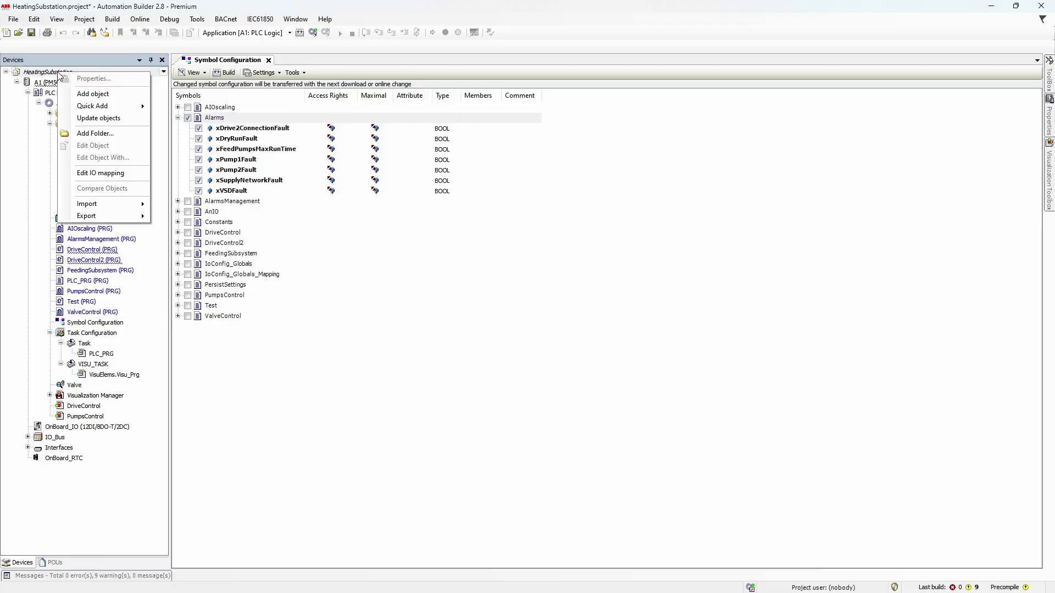
- Add a CP600 Control Panel device, Panel_CP600 with its Panel Project, to HeatingSubstation
{"action": "left_click", "coordinate": [96, 93]}
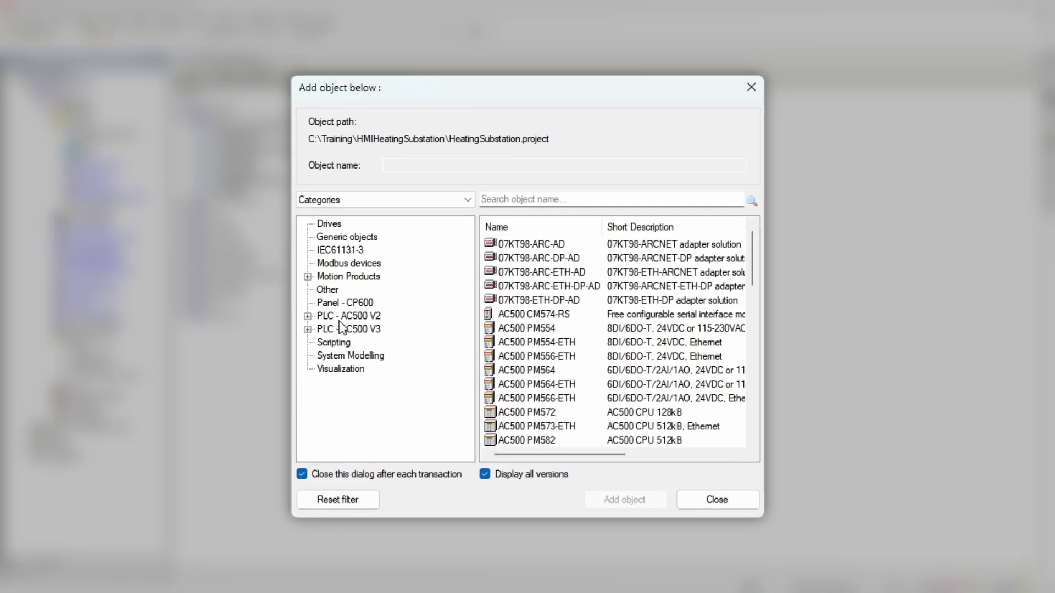
{"action": "left_click", "coordinate": [340, 303]}
{"action": "left_click", "coordinate": [509, 245]}
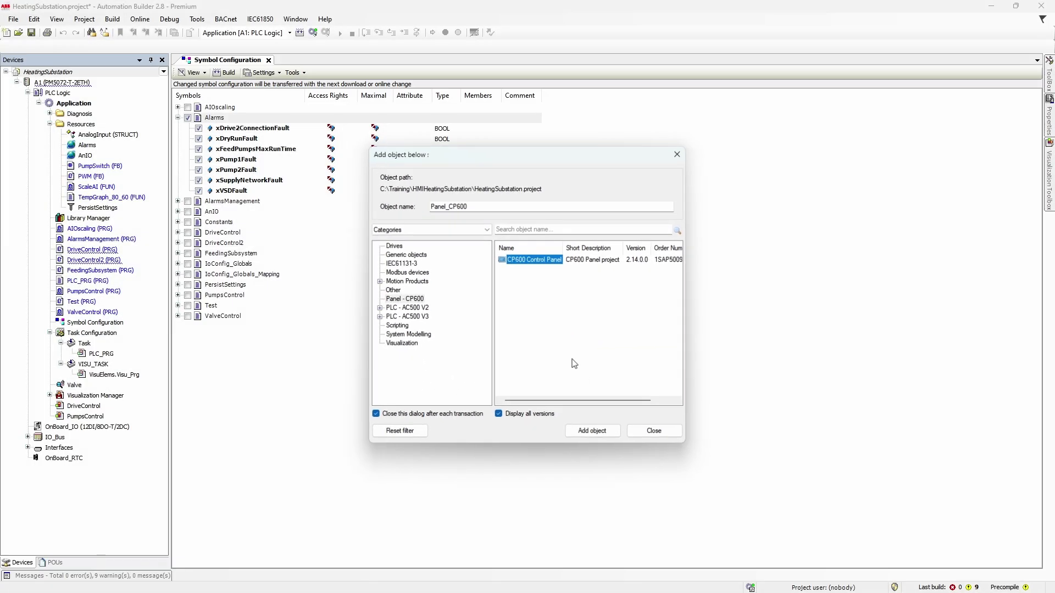
{"action": "left_click", "coordinate": [592, 431]}
{"action": "left_click", "coordinate": [83, 466]}
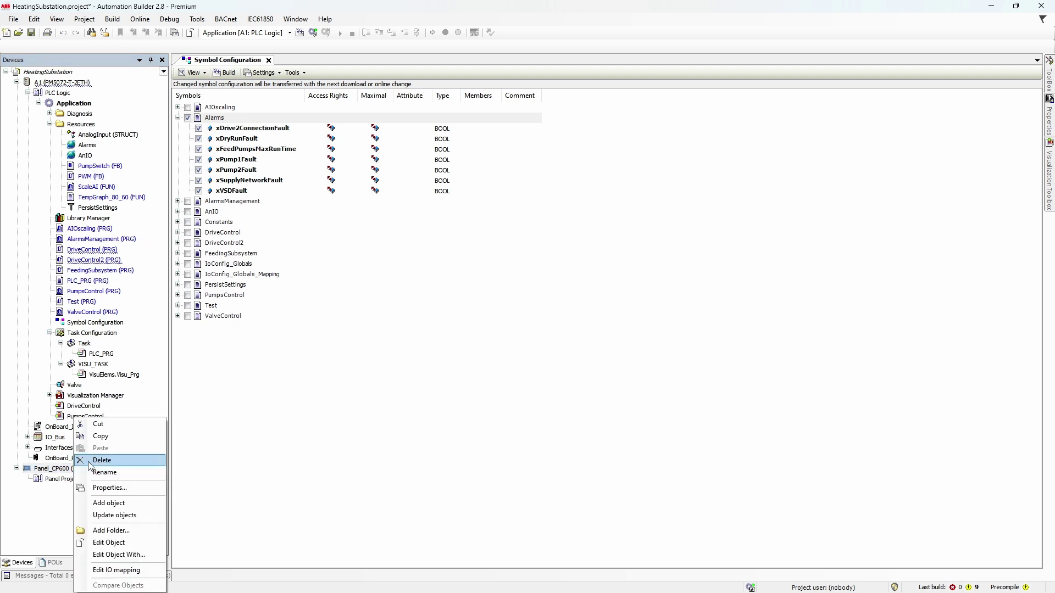
- Delete Panel_CP600, generate code, and check HeatingSubstation.A1.Application.xml in the project folder
{"action": "left_click", "coordinate": [90, 463]}
{"action": "left_click", "coordinate": [565, 342]}
{"action": "left_click", "coordinate": [113, 18]}
{"action": "mouse_move", "coordinate": [128, 22]}
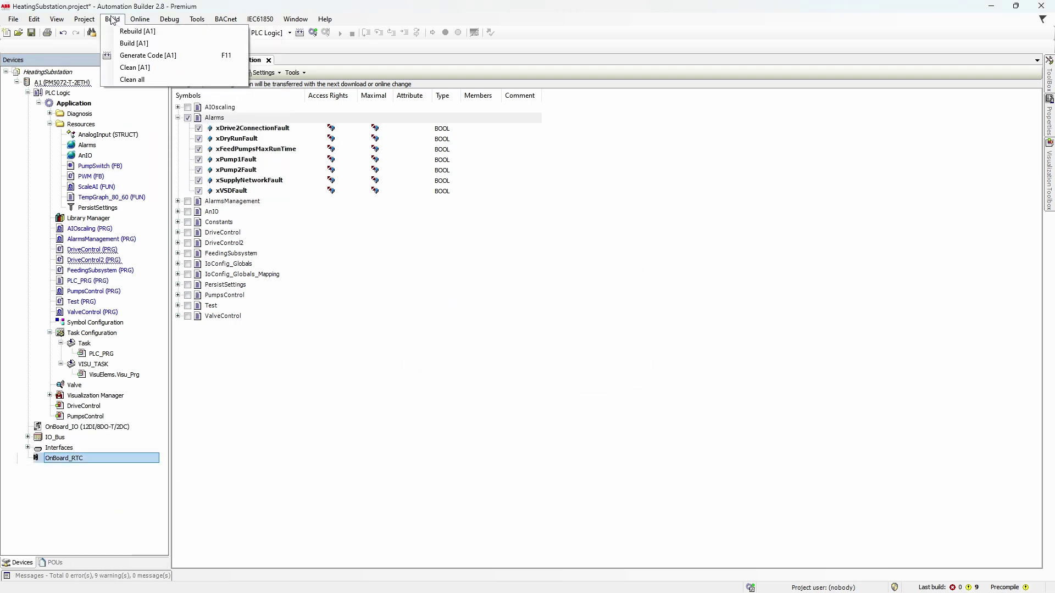
{"action": "left_click", "coordinate": [120, 55]}
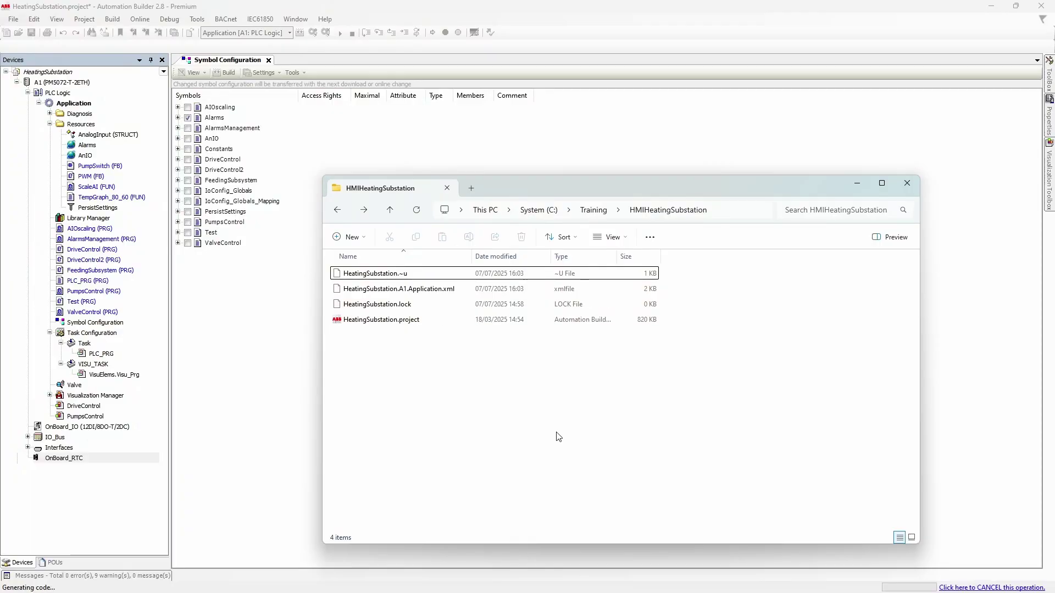
{"action": "left_click", "coordinate": [436, 289]}
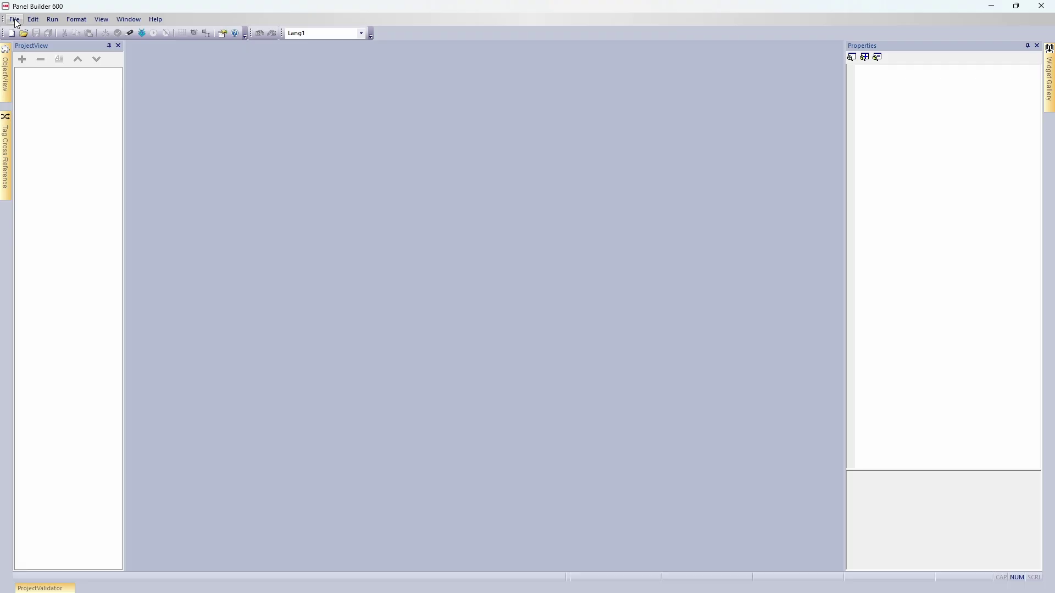
- Launch the Project Wizard for a new Panel Builder 600 HMI project
{"action": "left_click", "coordinate": [15, 19]}
{"action": "left_click", "coordinate": [28, 42]}
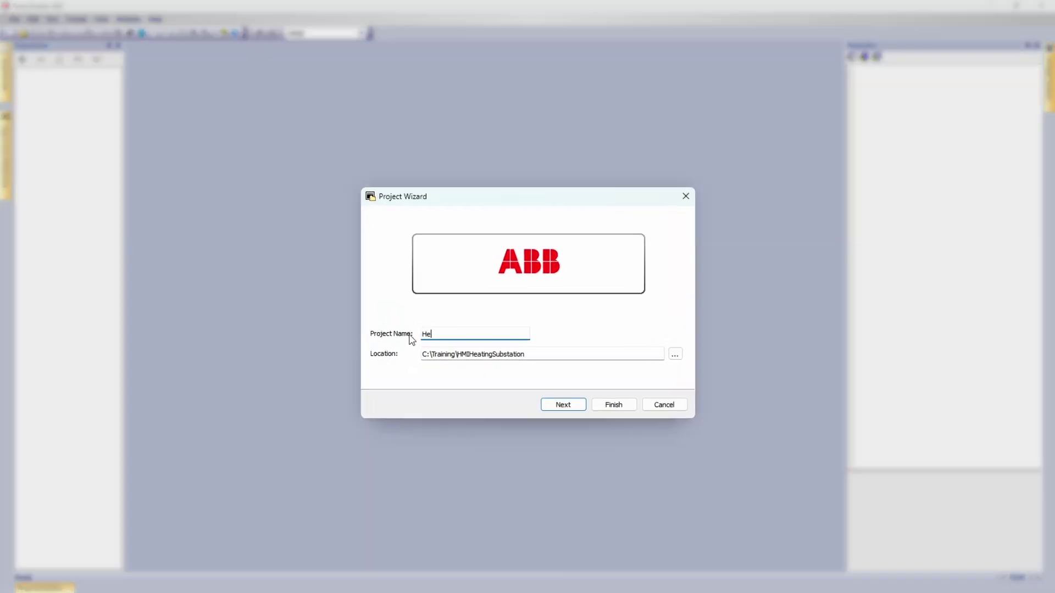
- Enter the project name in C:\Training\HMIHeatingSubstation and continue to device selection
{"action": "type", "text": "tingSubstationCP600"}
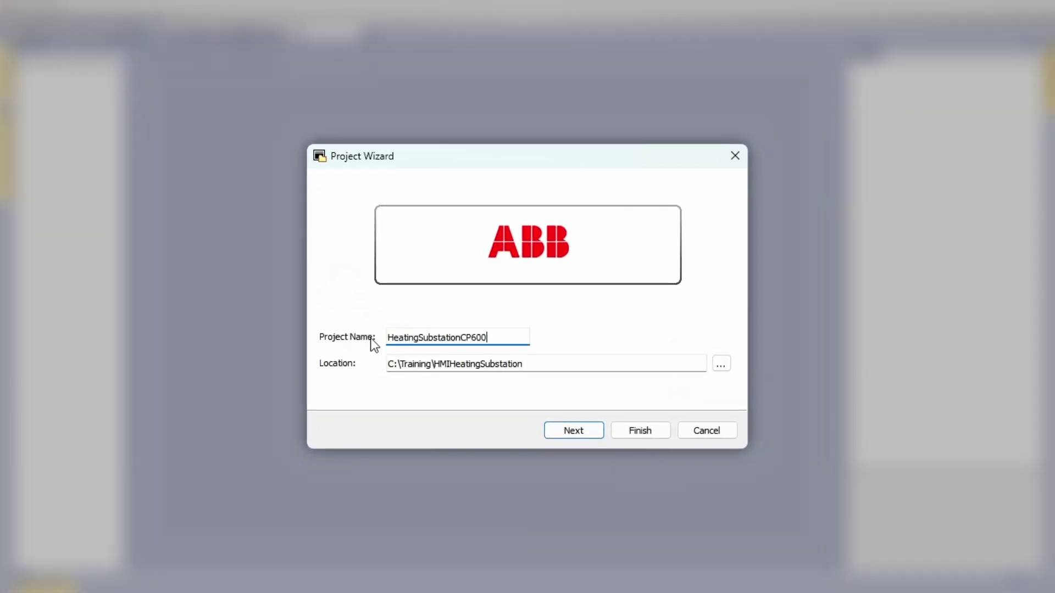
{"action": "left_click", "coordinate": [598, 434]}
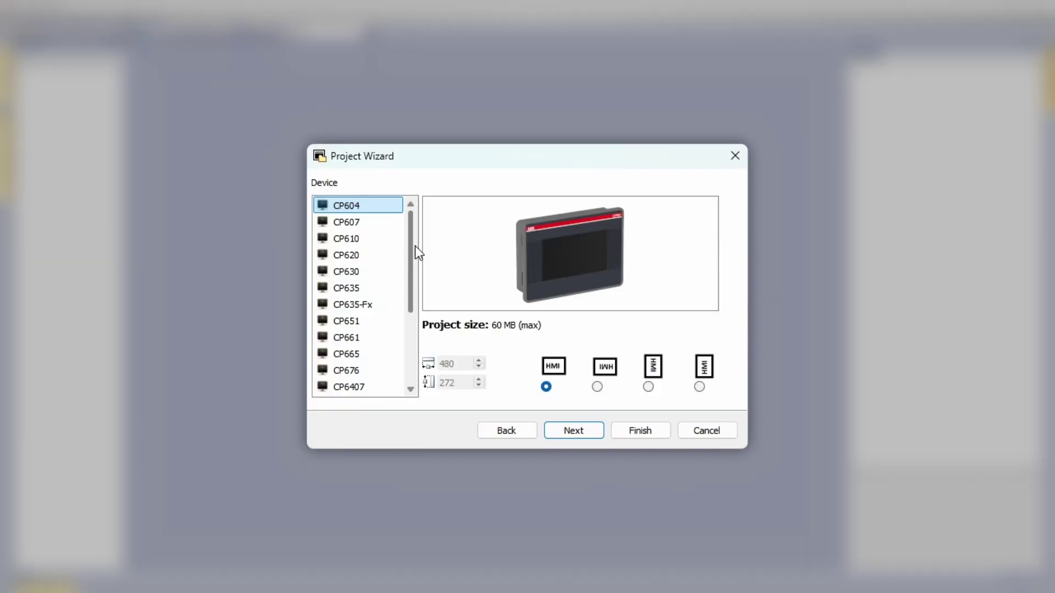
- Scroll the device list to reach the CP607 800×480 panel
{"action": "left_click_drag", "start_coordinate": [414, 246], "coordinate": [404, 224]}
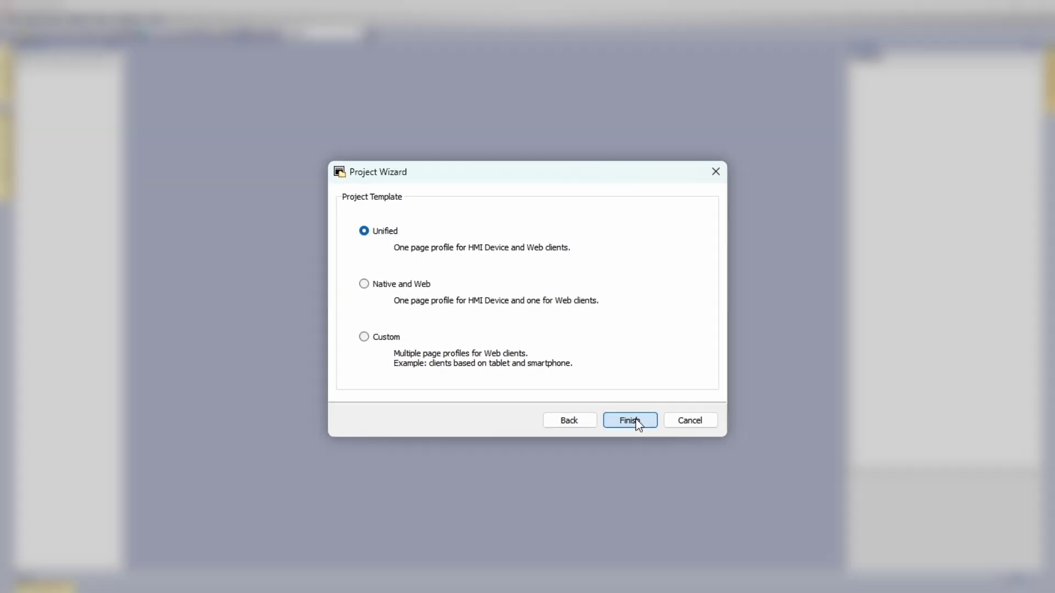
- Create the HeatingSubstationCP600 project and look inside its new folder in File Explorer
{"action": "left_click", "coordinate": [648, 431]}
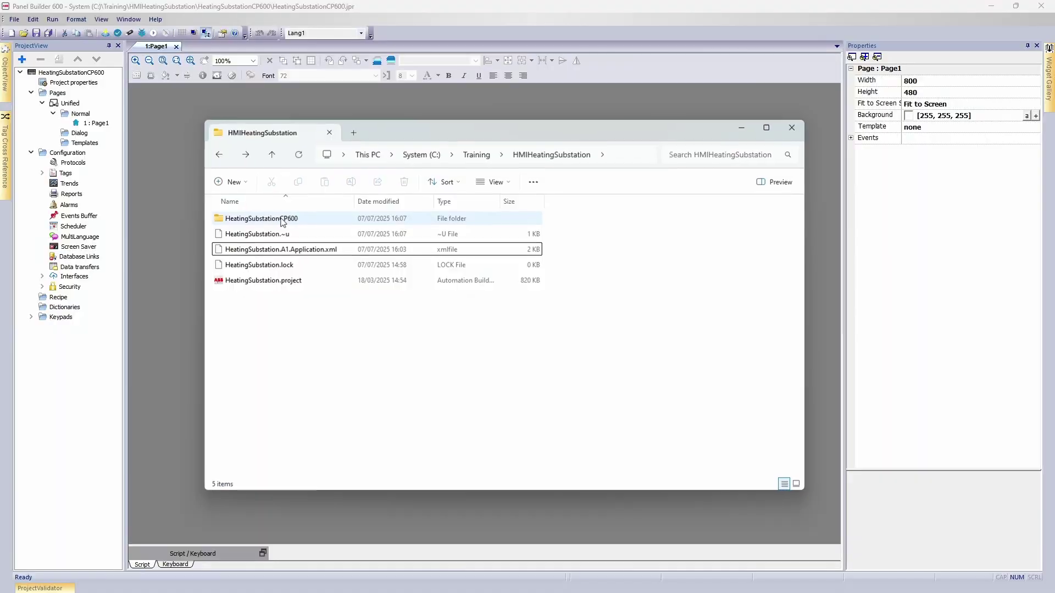
{"action": "double_click", "coordinate": [242, 217]}
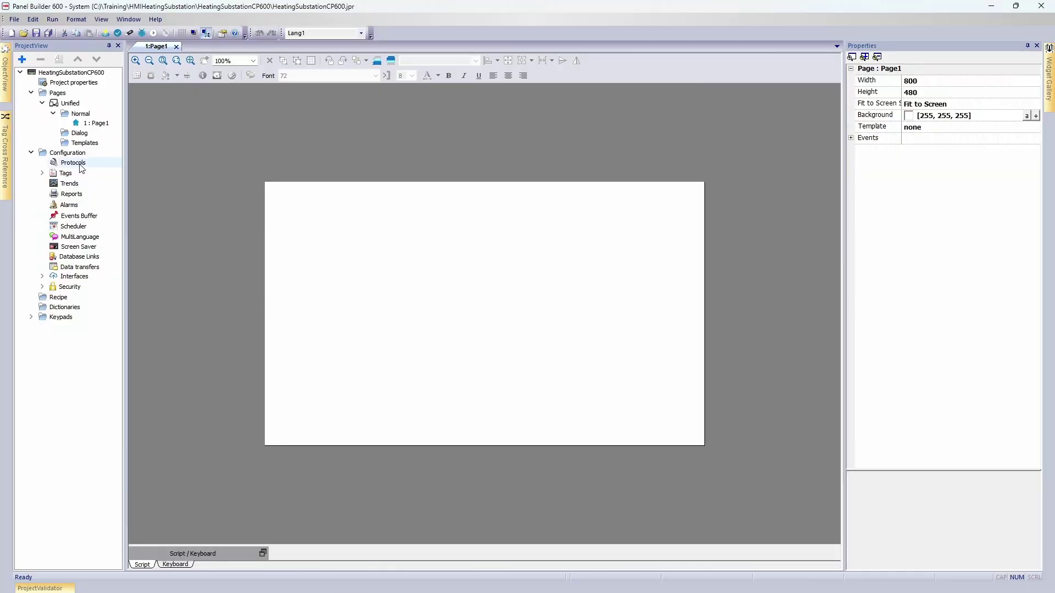
- Add a new row in the Protocols configuration and expand its PLC driver list
{"action": "double_click", "coordinate": [73, 162]}
{"action": "left_click", "coordinate": [134, 60]}
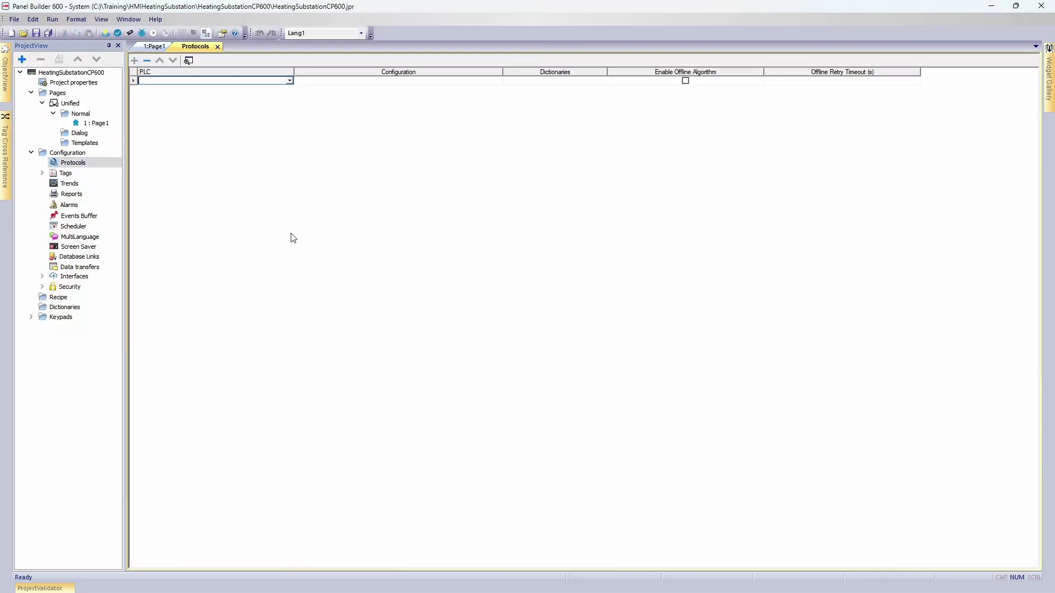
{"action": "left_click", "coordinate": [291, 81]}
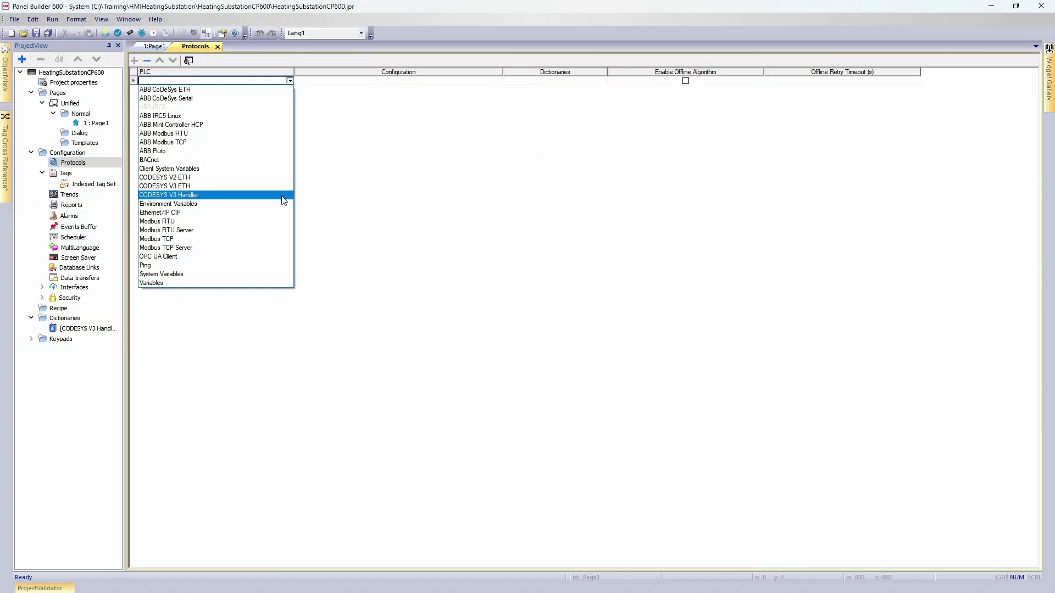
- Choose CODESYS V3 with alias AC500 and IP 192.168, then list CP600 panel devices in Add object
{"action": "left_click", "coordinate": [283, 195]}
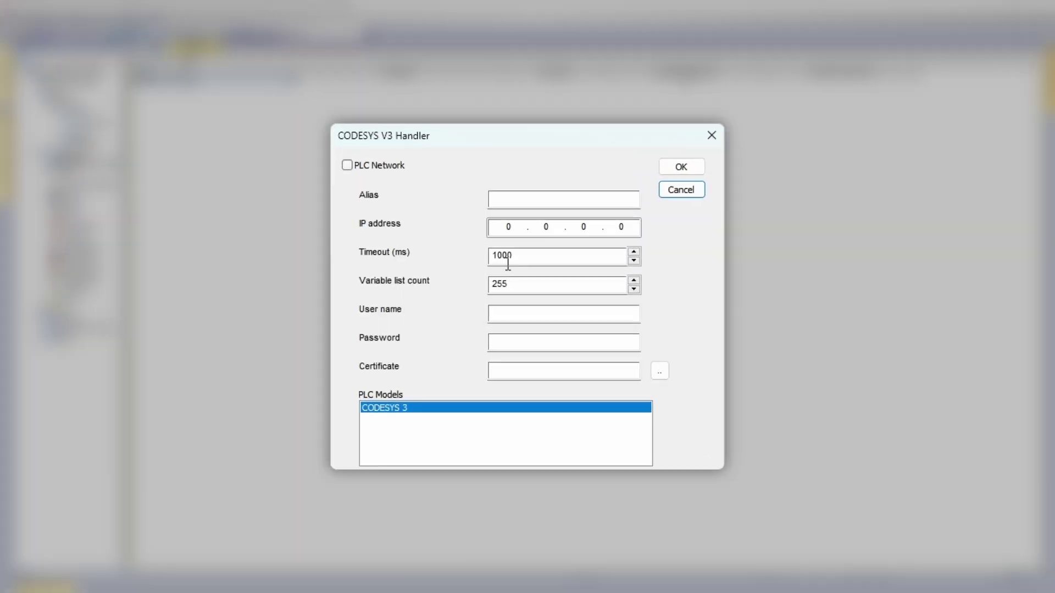
{"action": "left_click", "coordinate": [550, 199]}
{"action": "type", "text": "AC"}
{"action": "type", "text": "500"}
{"action": "key", "text": "Tab"}
{"action": "type", "text": "192.168"}
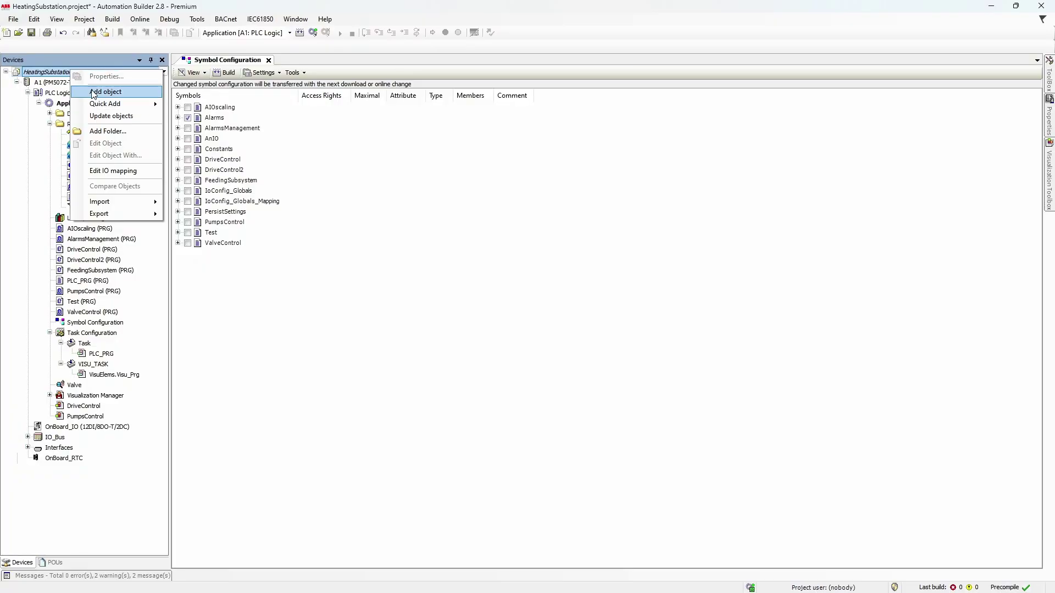
{"action": "left_click", "coordinate": [93, 92]}
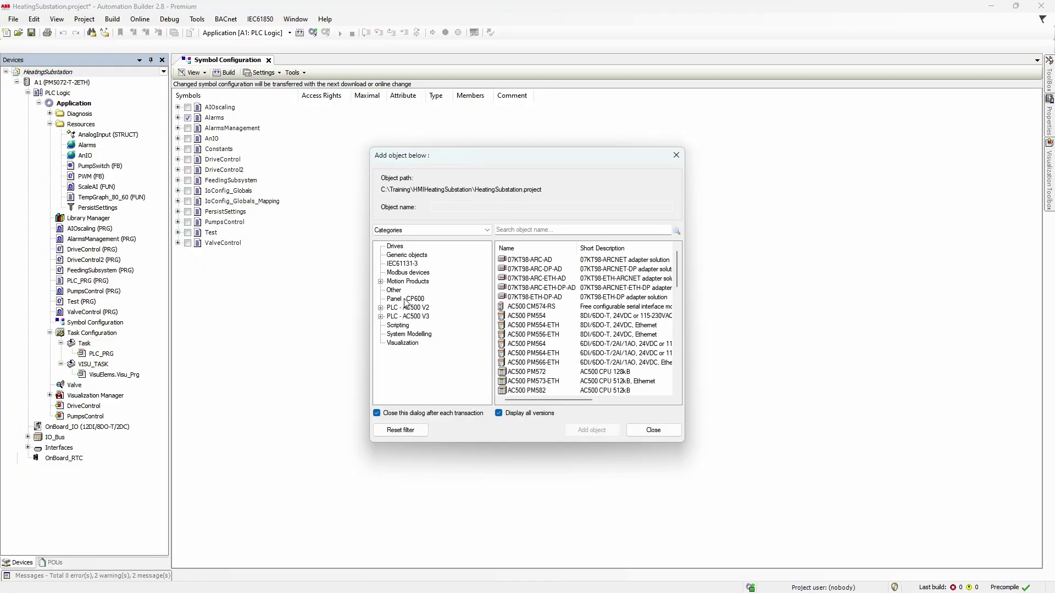
{"action": "left_click", "coordinate": [405, 300]}
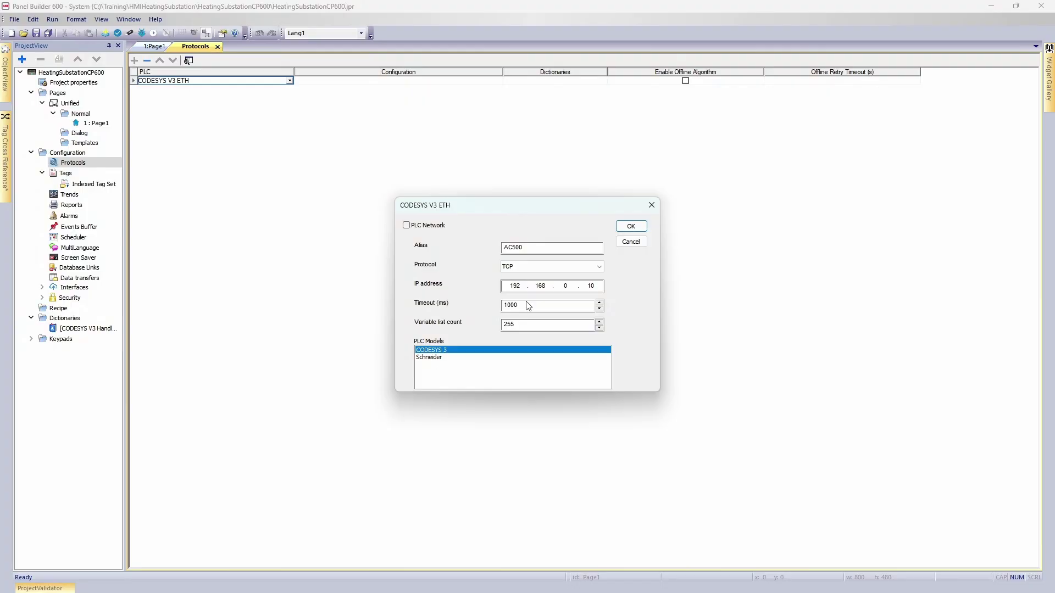
- Confirm the CODESYS V3 ETH settings, open the Tags list and select the AC500 driver row
{"action": "left_click", "coordinate": [629, 225]}
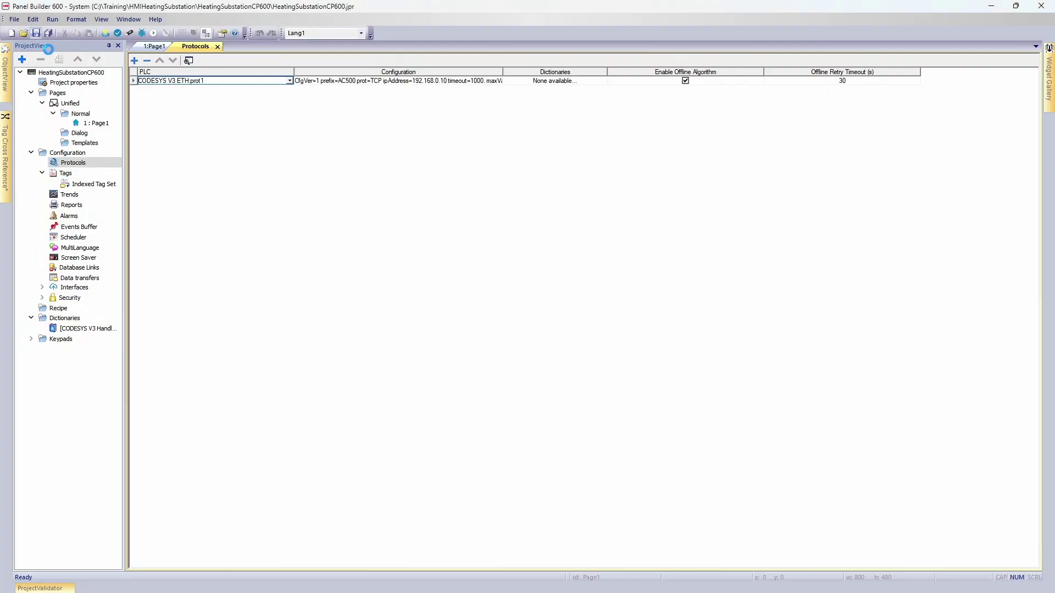
{"action": "double_click", "coordinate": [65, 173]}
{"action": "left_click", "coordinate": [170, 105]}
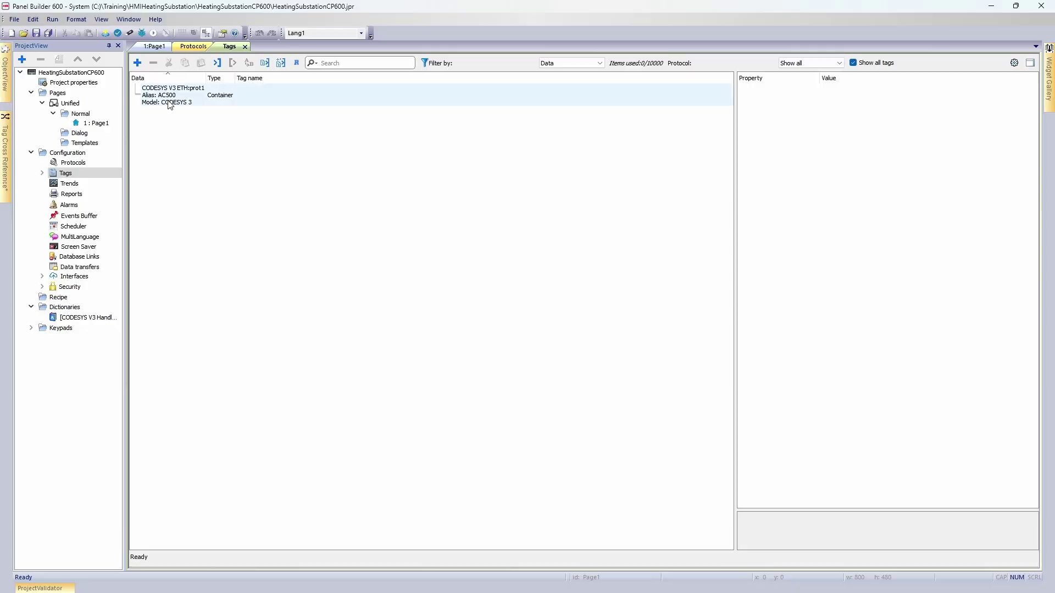
{"action": "left_click", "coordinate": [165, 99]}
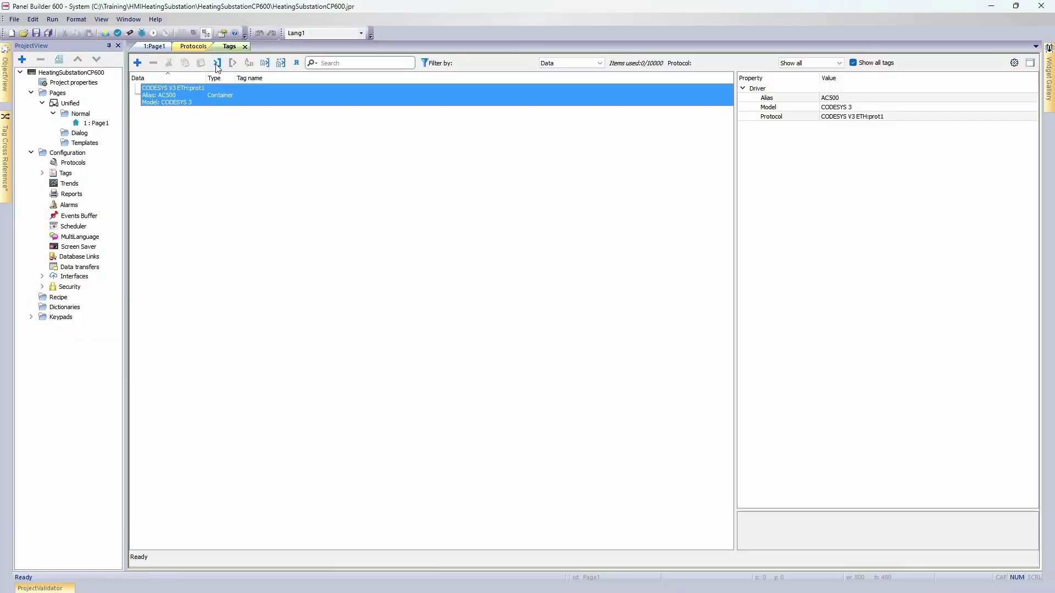
- Import HeatingSubstation.A1.Application.xml with the CODESYS3 xml Hierarchical importer, kept synchronized
{"action": "left_click", "coordinate": [217, 64]}
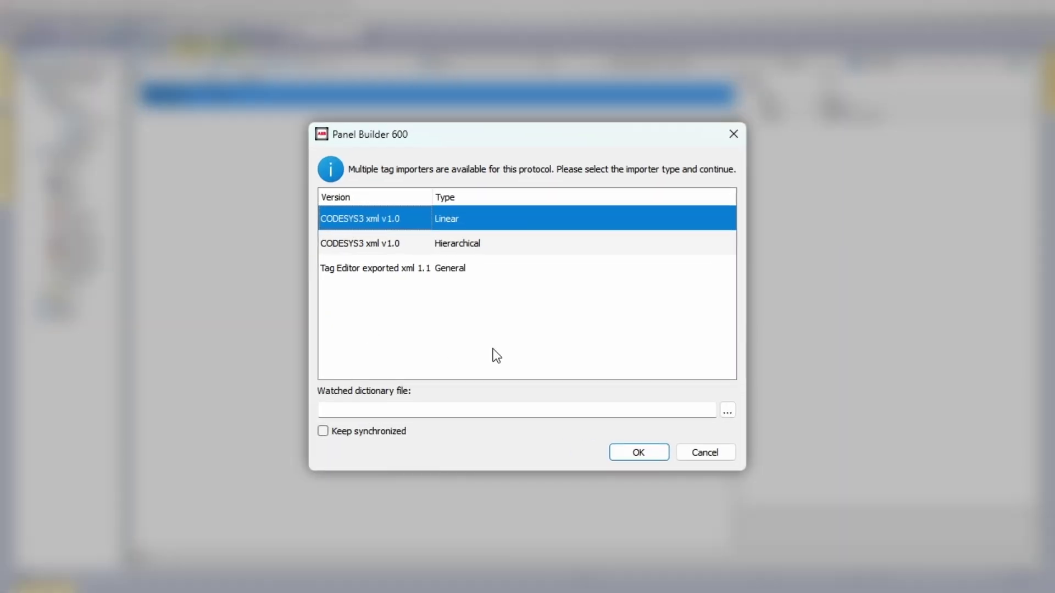
{"action": "left_click", "coordinate": [415, 244]}
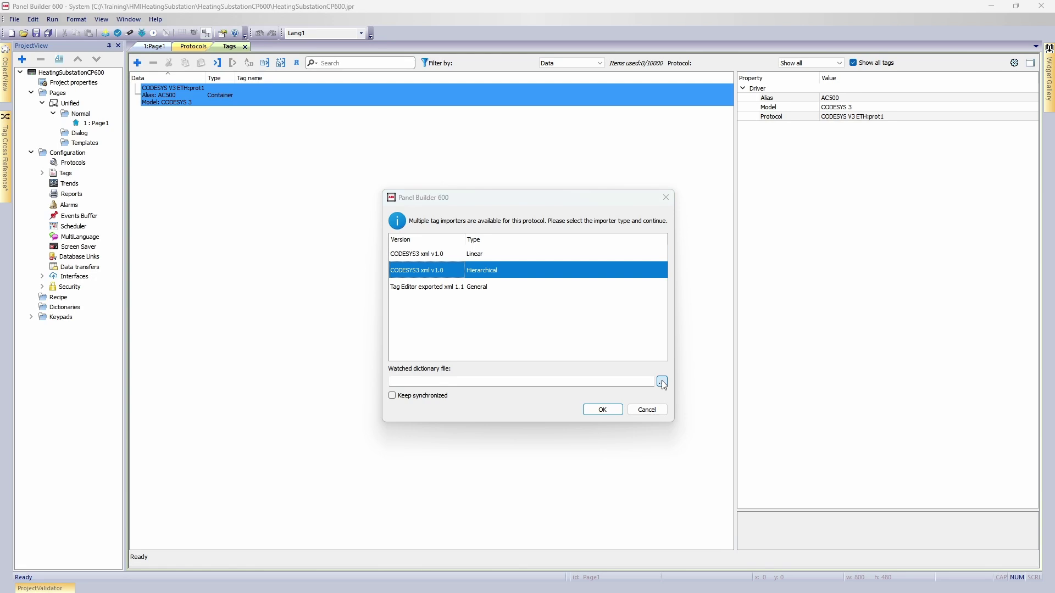
{"action": "left_click", "coordinate": [661, 380]}
{"action": "left_click", "coordinate": [616, 302]}
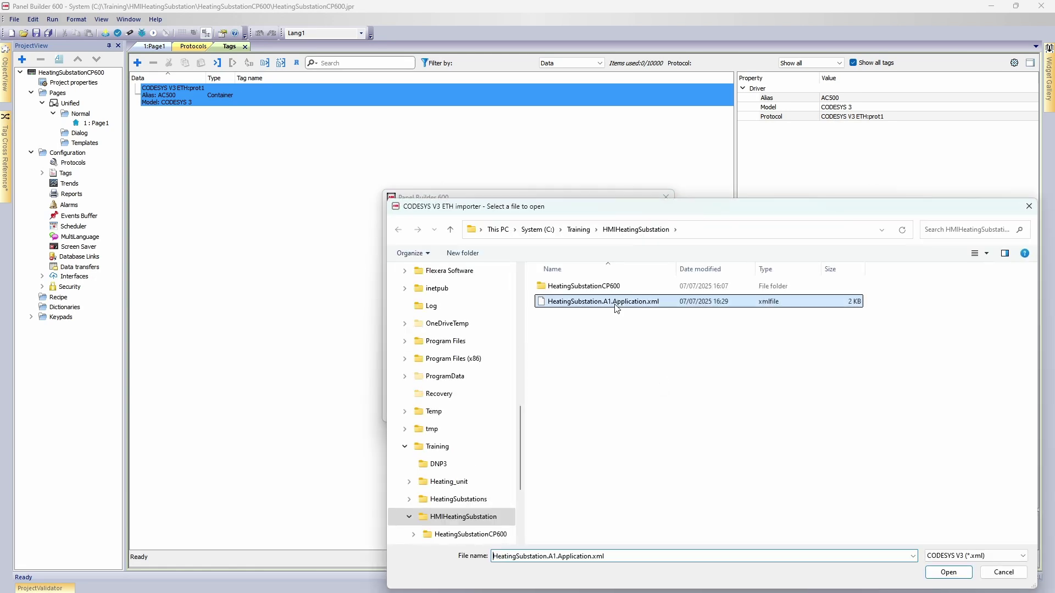
{"action": "left_click", "coordinate": [944, 571]}
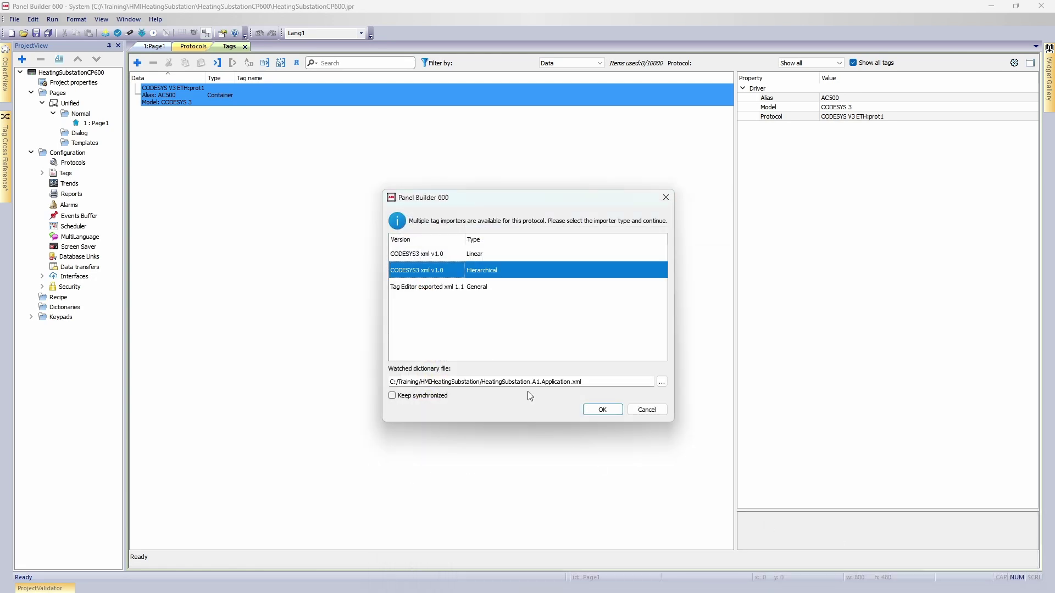
{"action": "left_click", "coordinate": [392, 396]}
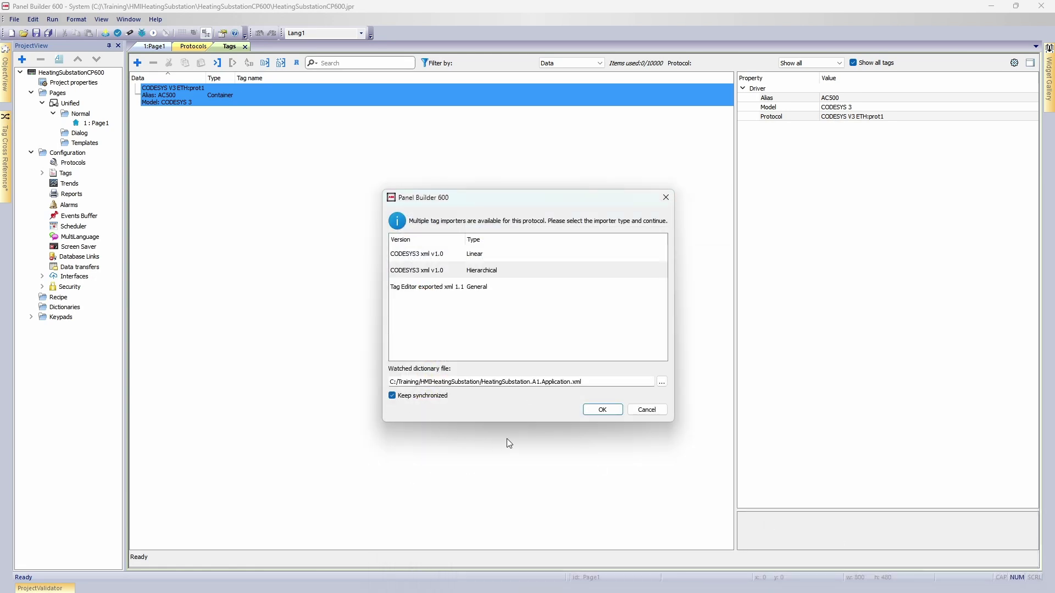
{"action": "left_click", "coordinate": [602, 410]}
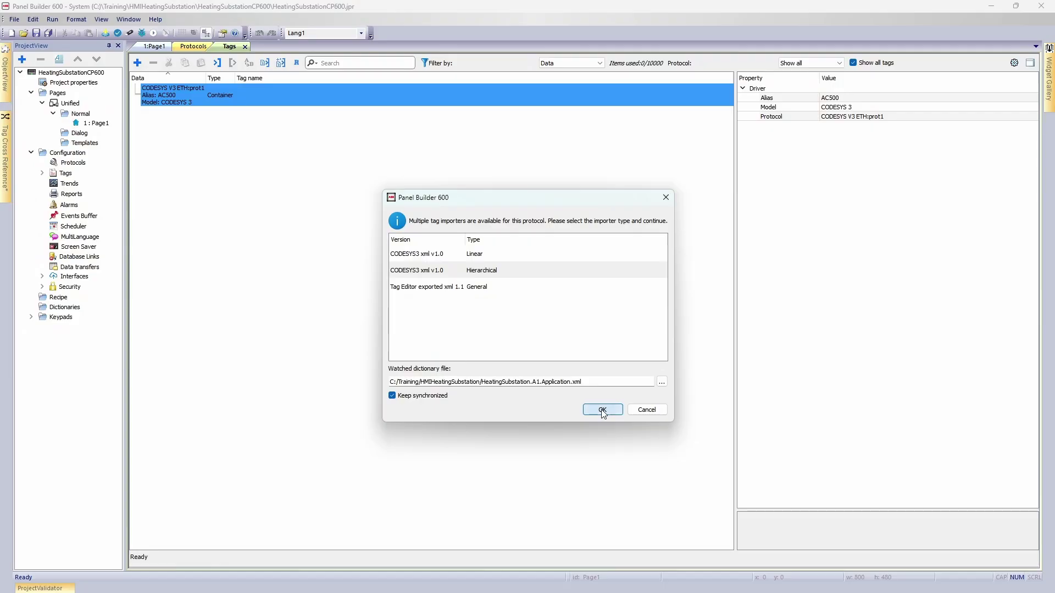
{"action": "left_click", "coordinate": [604, 413]}
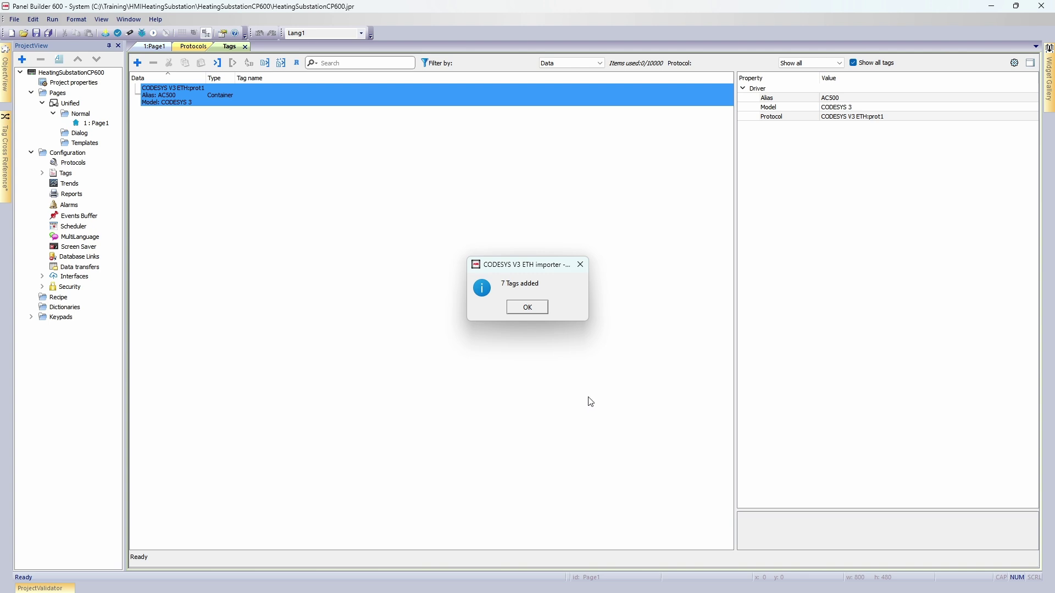
- Dismiss the 7-tags message and import the seven BOOL alarm tags into the project
{"action": "left_click", "coordinate": [540, 314]}
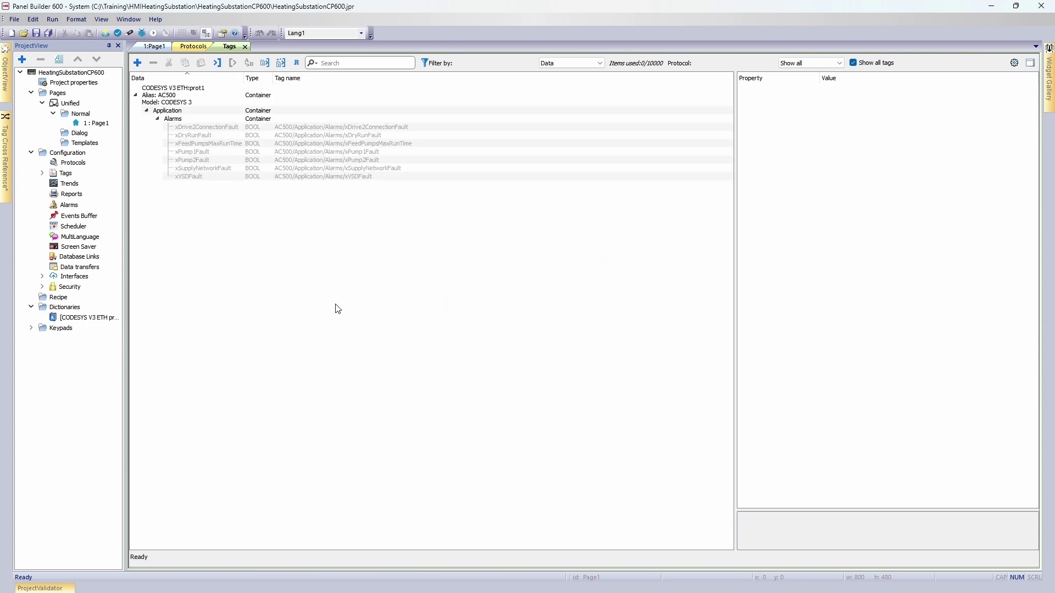
{"action": "double_click", "coordinate": [92, 320]}
{"action": "left_click", "coordinate": [385, 47]}
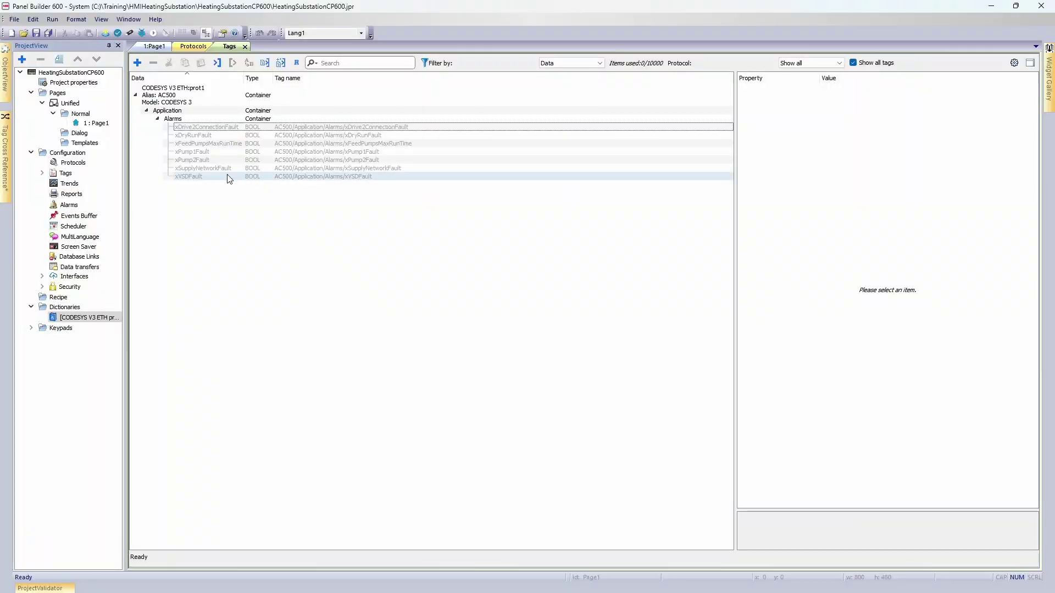
{"action": "left_click", "coordinate": [229, 176]}
{"action": "left_click", "coordinate": [233, 130], "text": "shift"}
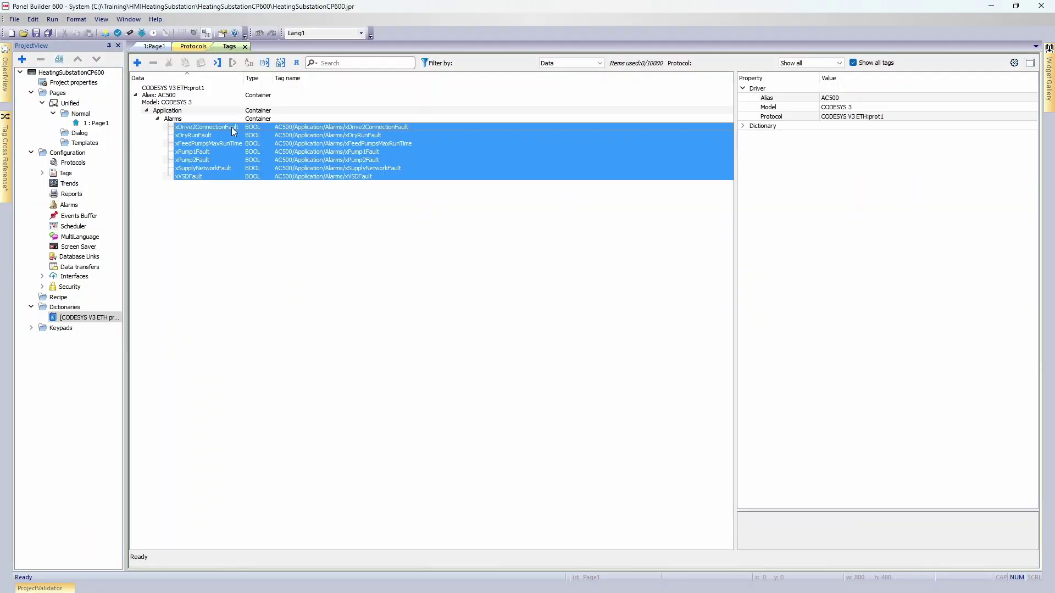
{"action": "left_click", "coordinate": [265, 64]}
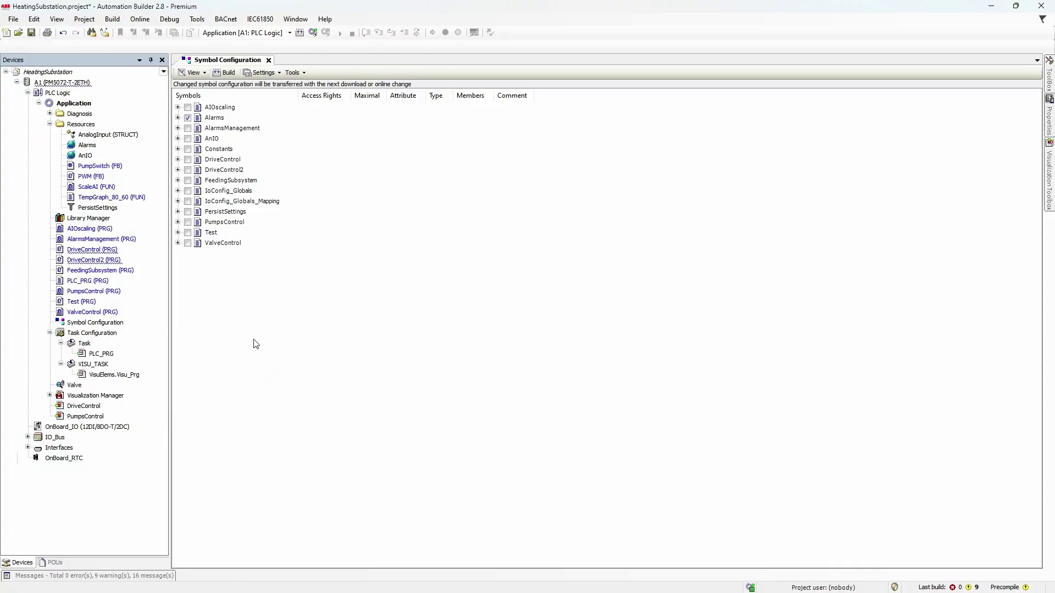
- Create a global variable list named HMI and a structured-text program named HMIhandling
{"action": "left_click", "coordinate": [178, 201]}
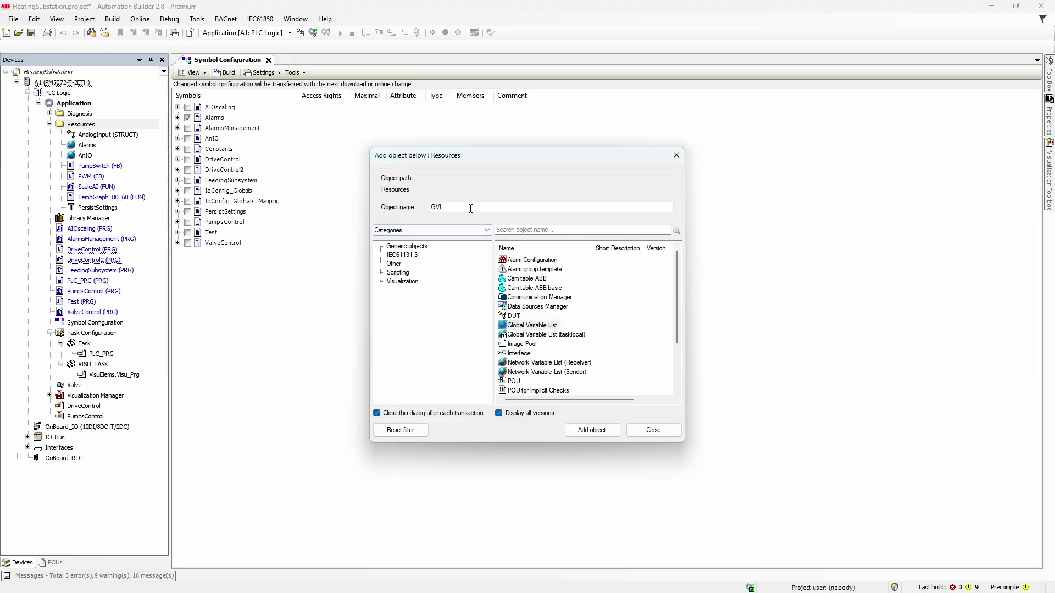
{"action": "double_click", "coordinate": [434, 207]}
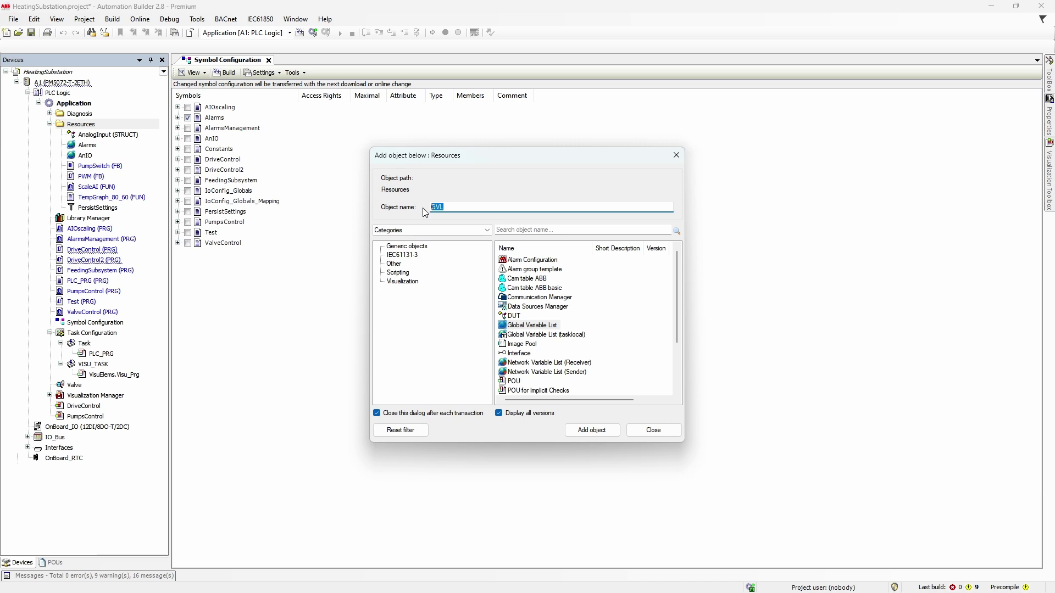
{"action": "type", "text": "HMI"}
{"action": "left_click", "coordinate": [601, 432]}
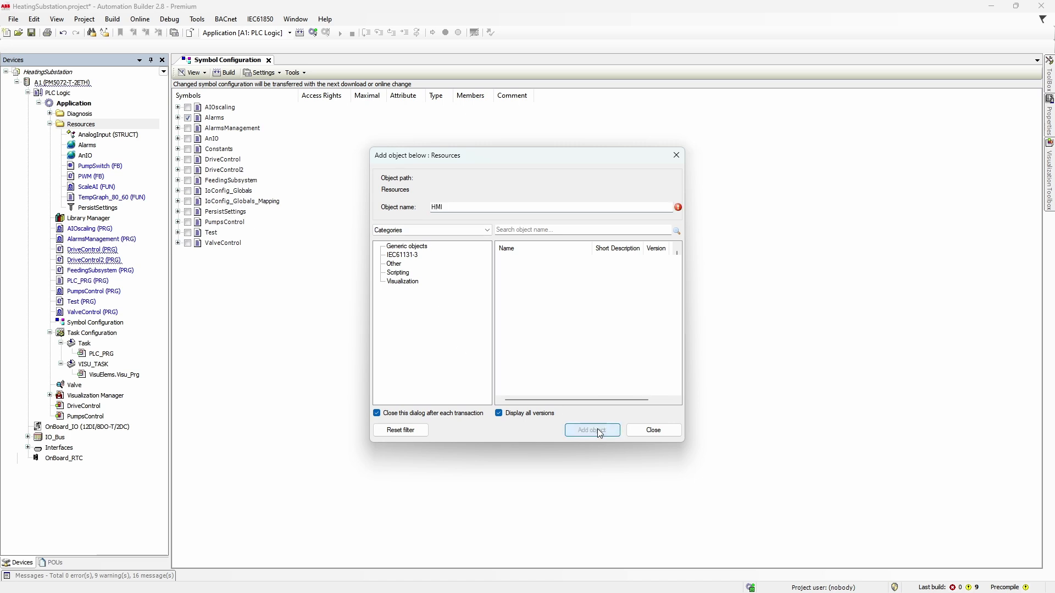
{"action": "type", "text": "handling"}
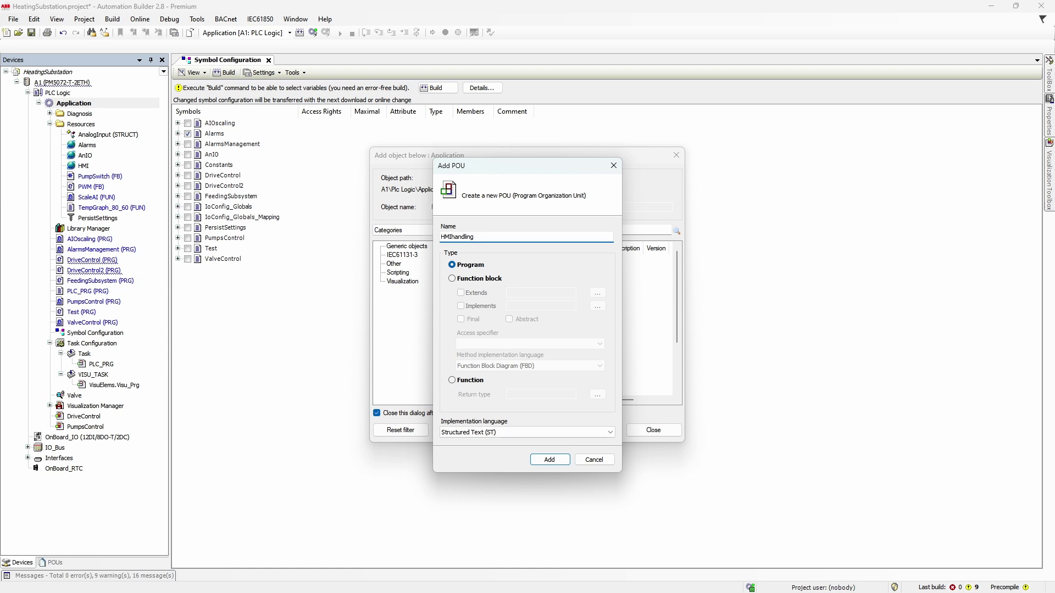
{"action": "left_click", "coordinate": [550, 459]}
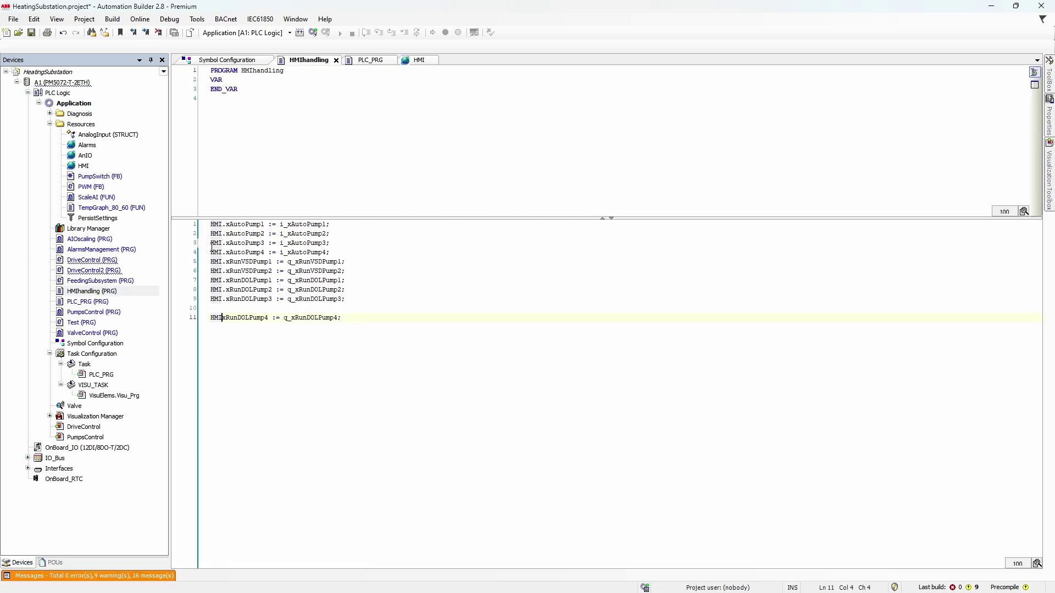
- Remove the blank line, prefix the last assignment with 'HMI.', and rebuild the Symbol Configuration
{"action": "key", "text": "Delete"}
{"action": "key", "text": "Delete"}
{"action": "key", "text": "Delete"}
{"action": "key", "text": "Delete"}
{"action": "key", "text": "BackSpace"}
{"action": "type", "text": "HMI."}
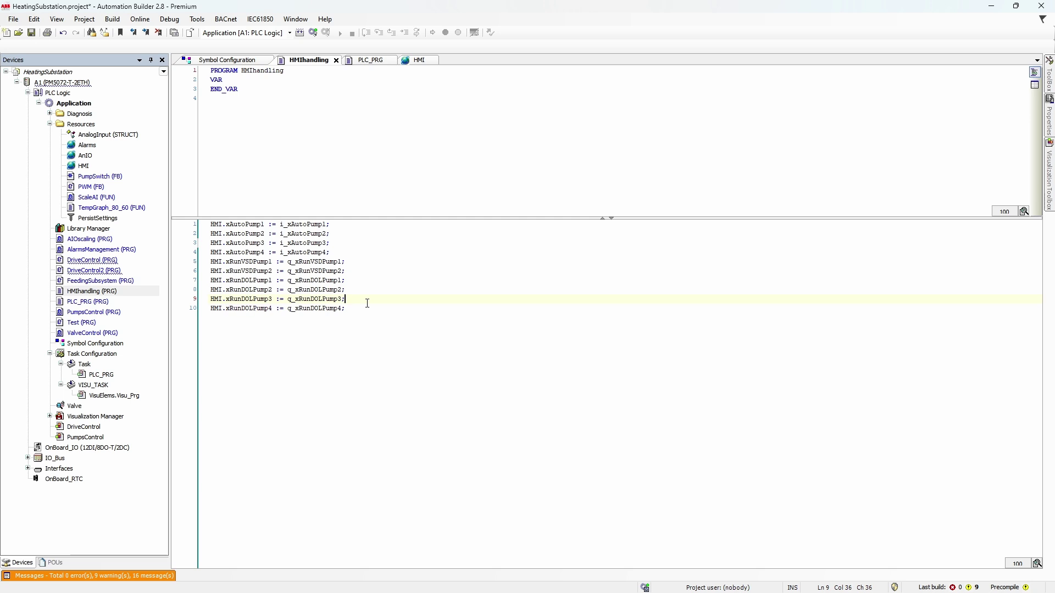
{"action": "left_click", "coordinate": [235, 60]}
{"action": "left_click", "coordinate": [448, 88]}
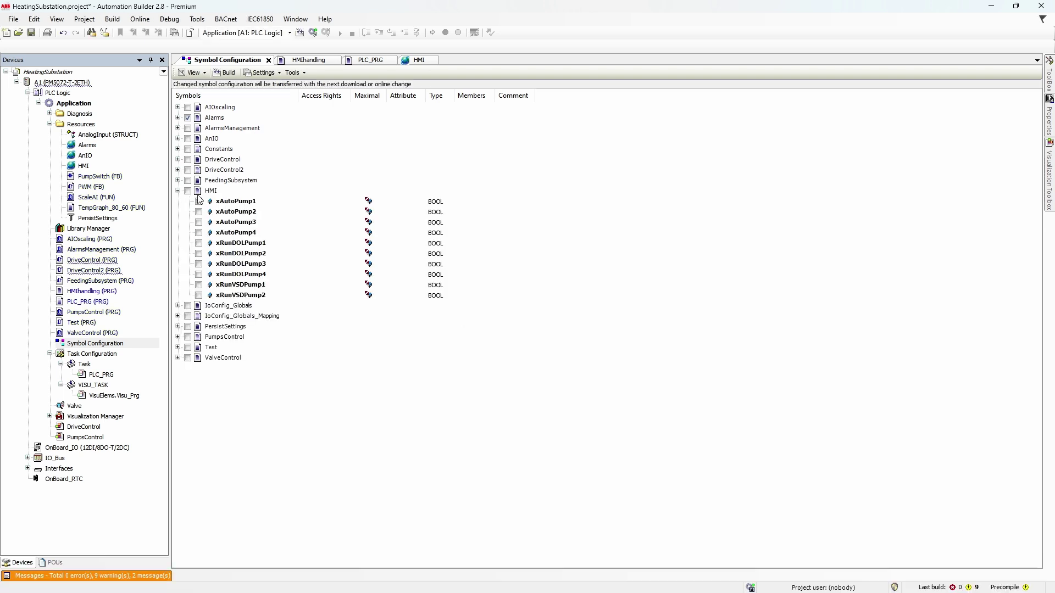
- Tick the HMI group in Symbol Configuration and run Generate Code to update the symbol file
{"action": "left_click", "coordinate": [188, 191]}
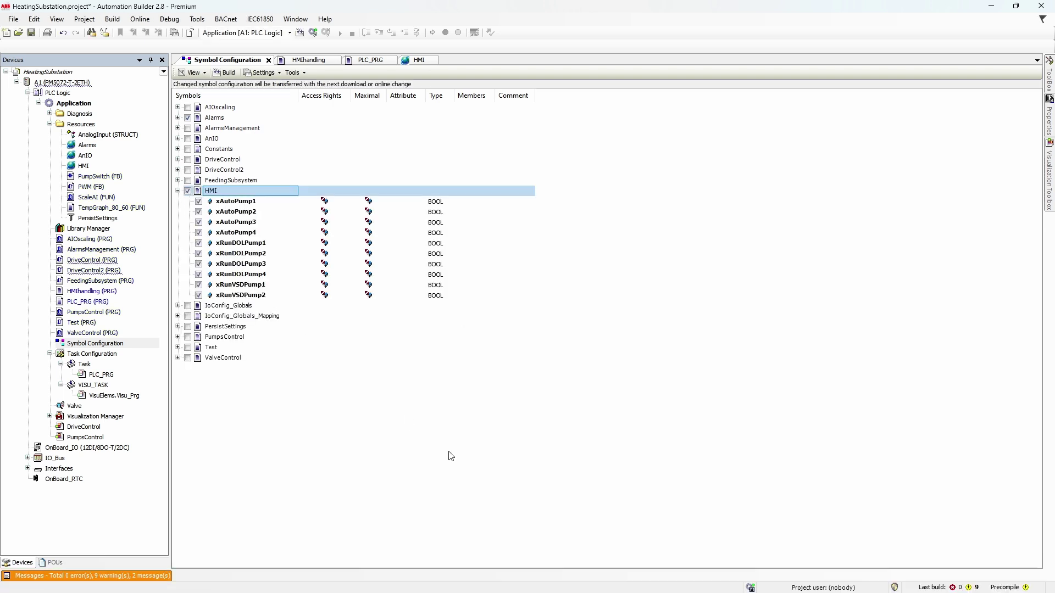
{"action": "left_click", "coordinate": [106, 22]}
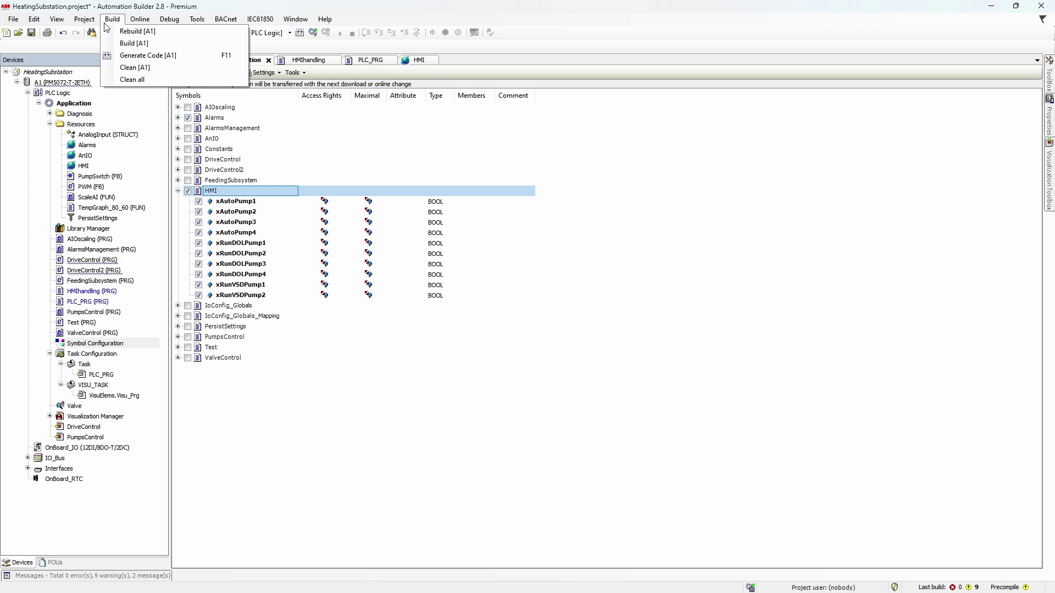
{"action": "left_click", "coordinate": [147, 55]}
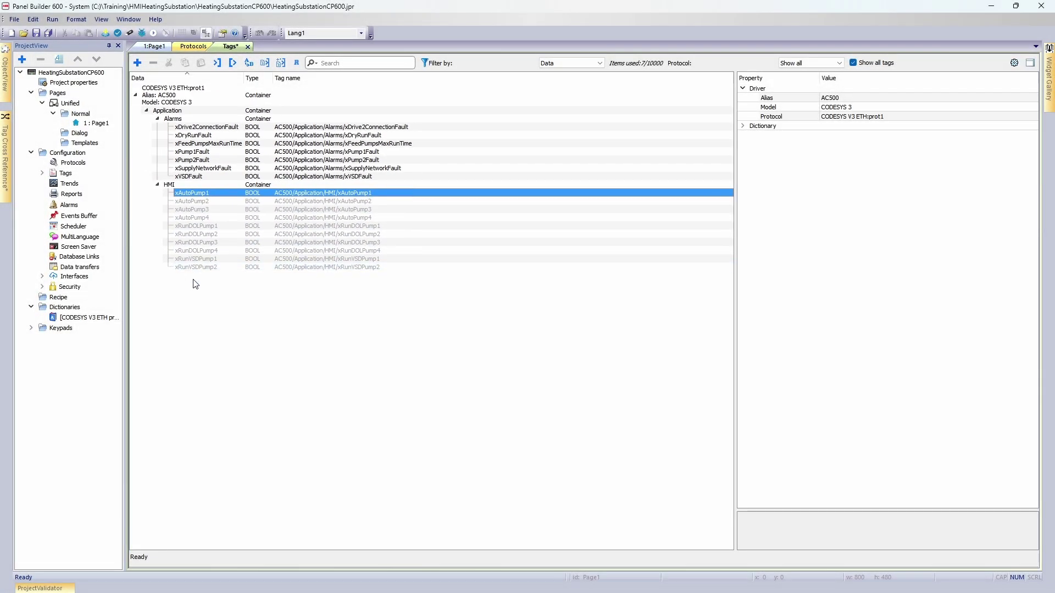
- Select tags xAutoPump1 through xRunVSDPump2 and import them into the project
{"action": "left_click", "coordinate": [201, 268], "text": "shift"}
{"action": "key", "text": "Return"}
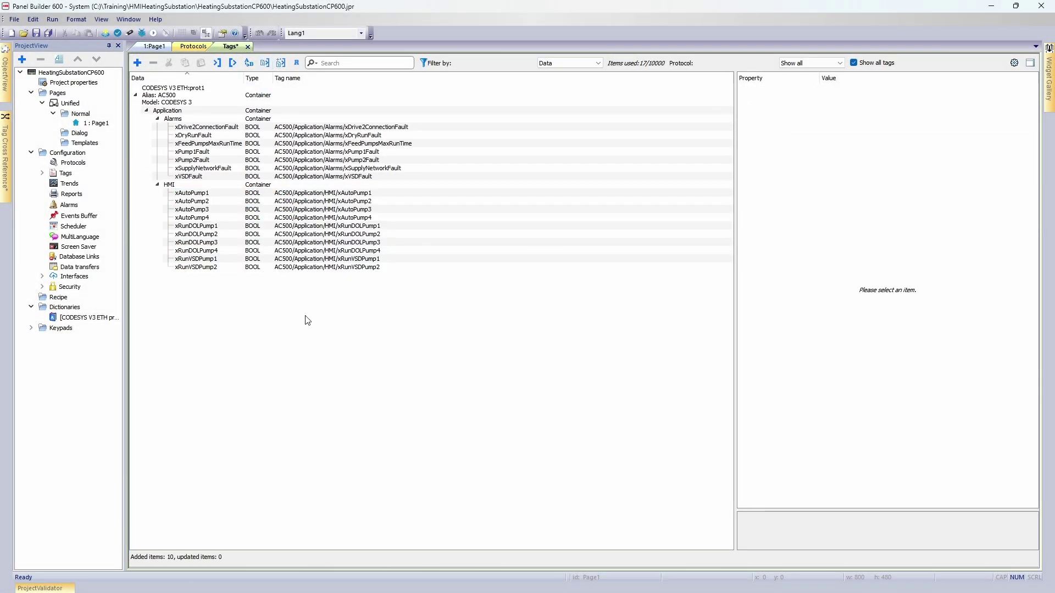